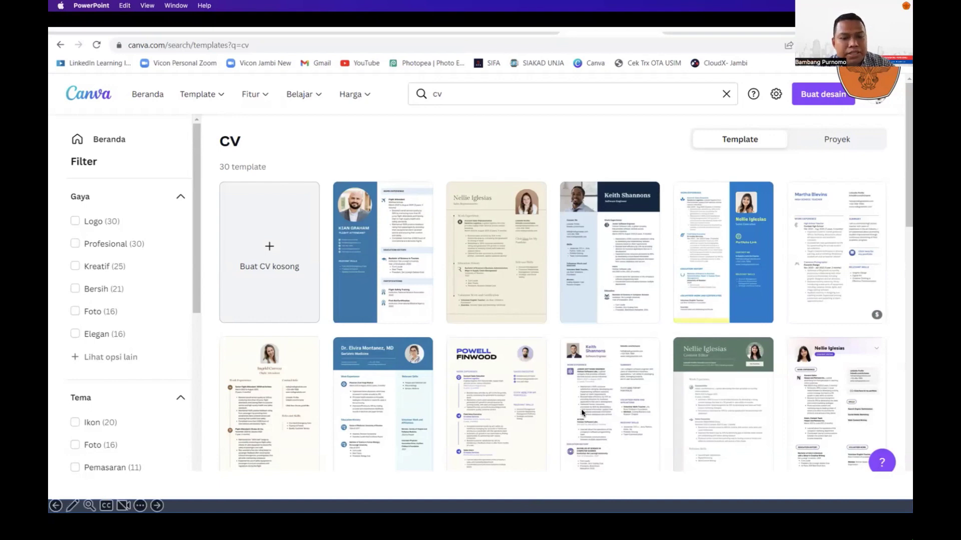
{"action": "key", "text": "Right"}
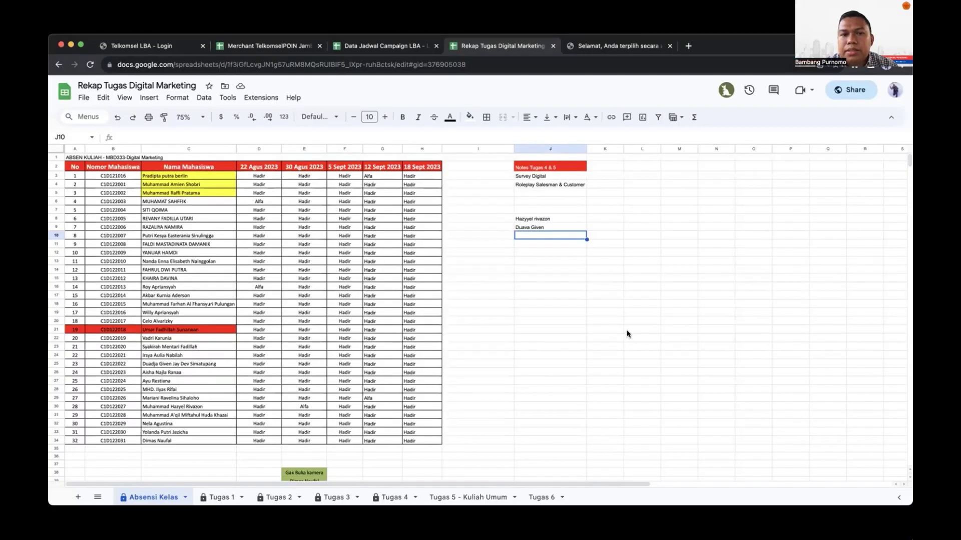
{"action": "left_click", "coordinate": [488, 346]}
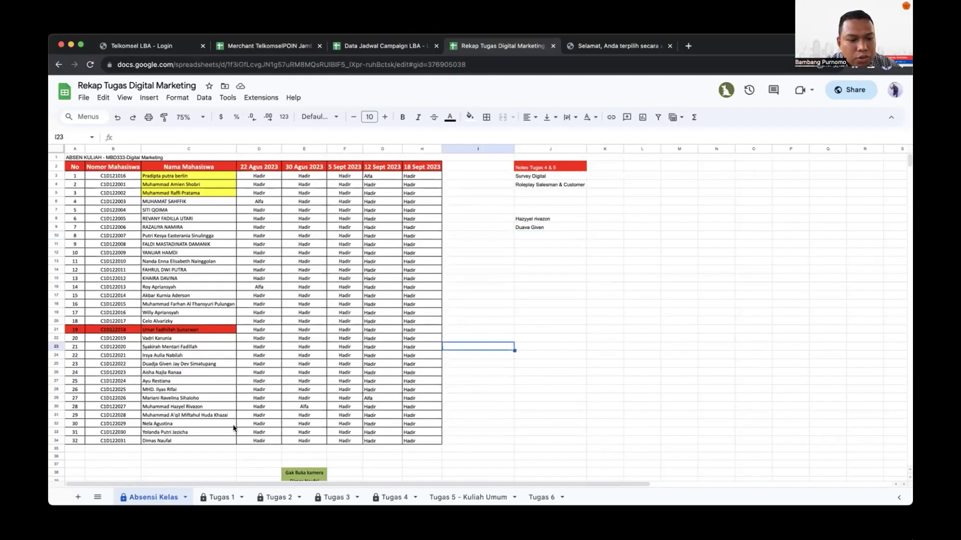
{"action": "left_click", "coordinate": [445, 288]}
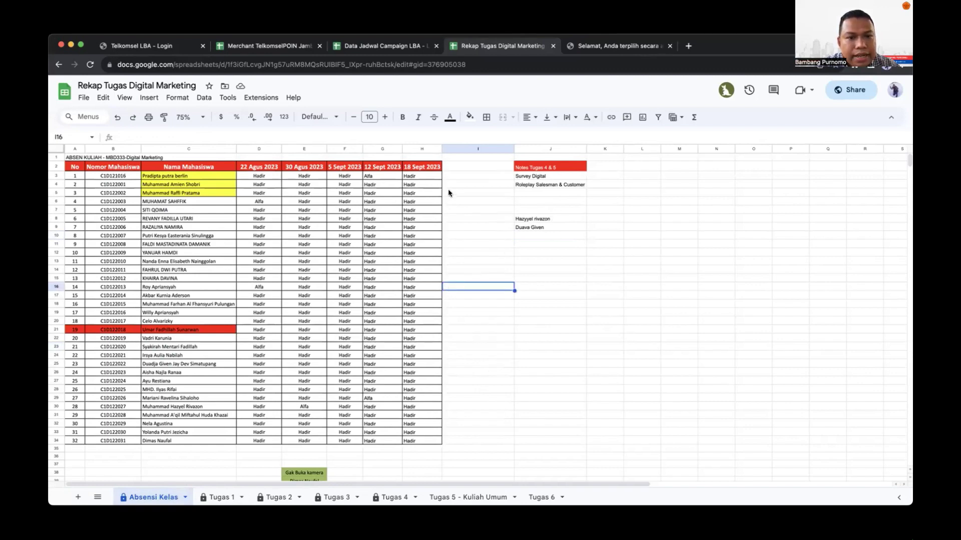
- Copy the 18 Sept 2023 attendance column, cells H2:H34, into column I starting at I2
{"action": "left_click", "coordinate": [435, 169]}
{"action": "left_click_drag", "start_coordinate": [434, 169], "coordinate": [429, 442]}
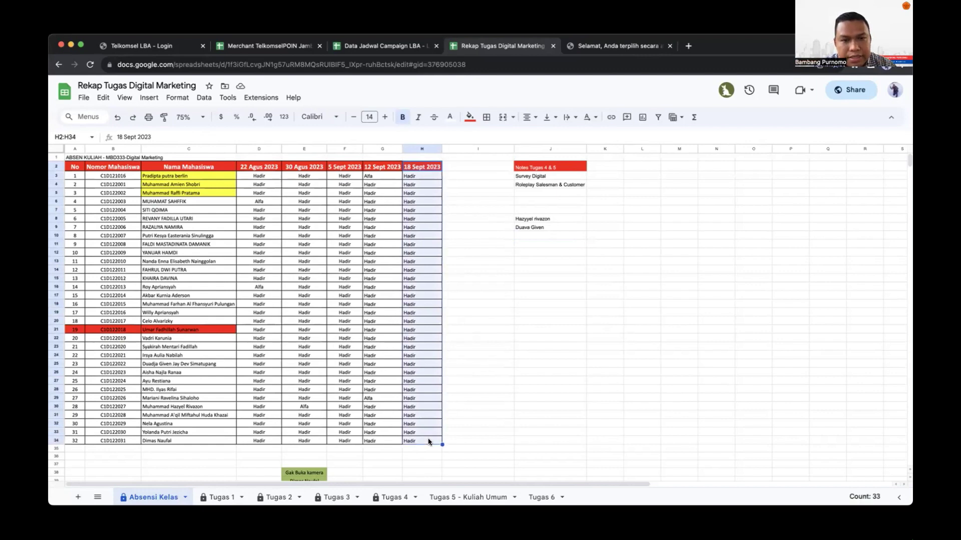
{"action": "key", "text": "ctrl+c"}
{"action": "left_click", "coordinate": [484, 169]}
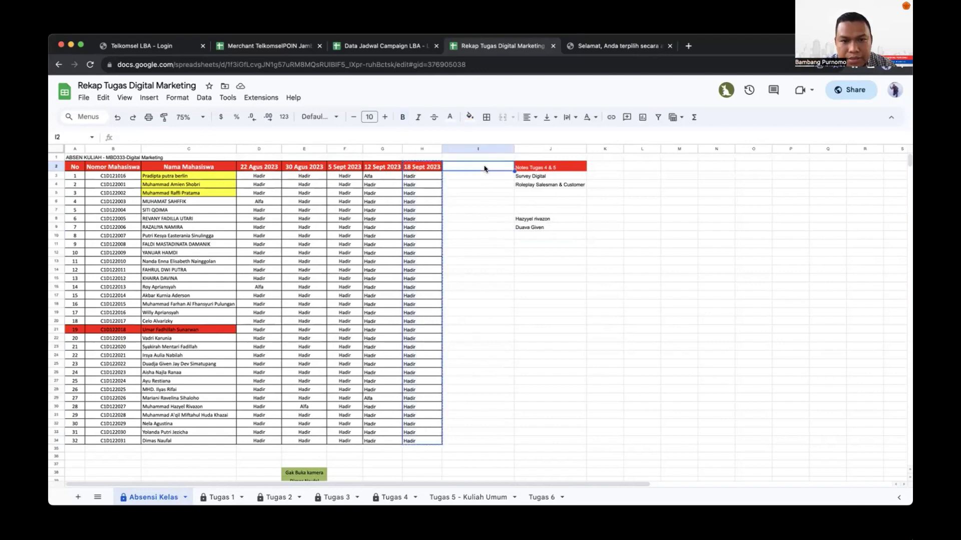
{"action": "key", "text": "ctrl+v"}
- Narrow column I and clear the copied attendance entries in I3:I34, keeping the header
{"action": "left_click_drag", "start_coordinate": [514, 149], "coordinate": [466, 440]}
{"action": "left_click", "coordinate": [464, 175]}
{"action": "key", "text": "Delete"}
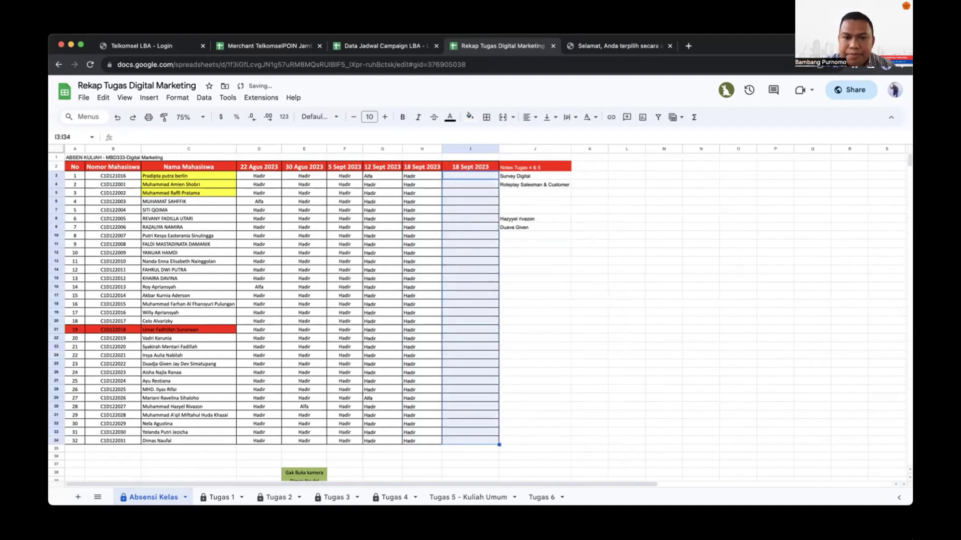
- Remove the day number from the header in I2 so it reads Sept 2023
{"action": "left_click", "coordinate": [465, 167]}
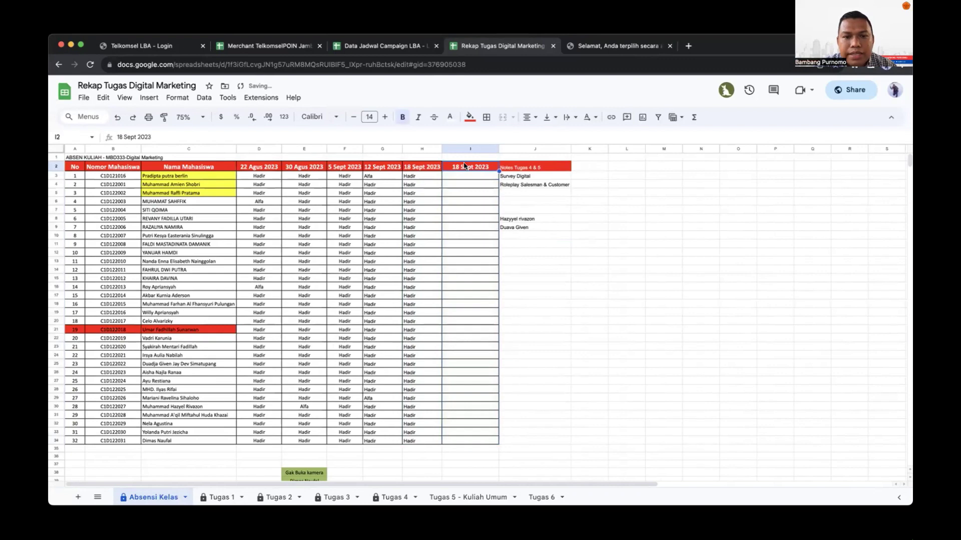
{"action": "double_click", "coordinate": [457, 166]}
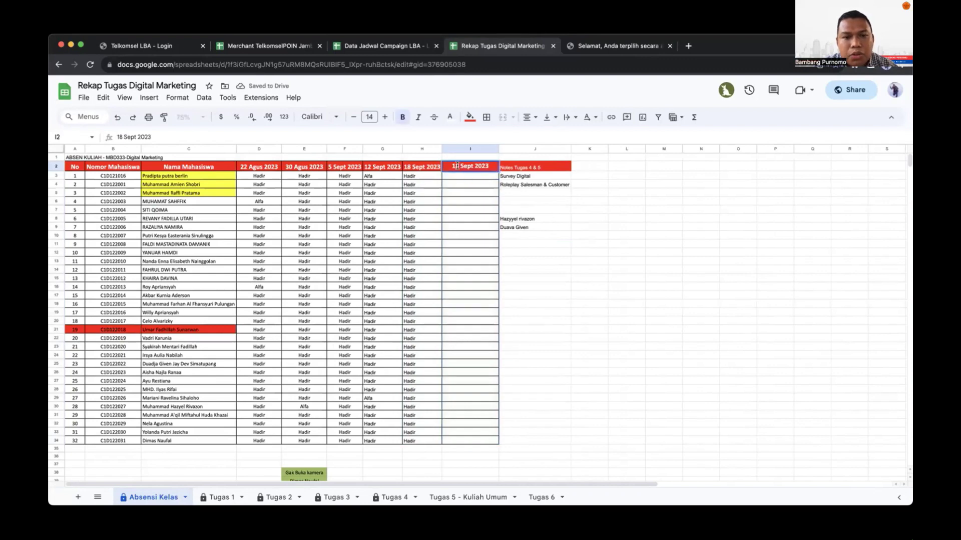
{"action": "key", "text": "BackSpace"}
{"action": "key", "text": "BackSpace"}
{"action": "key", "text": "BackSpace"}
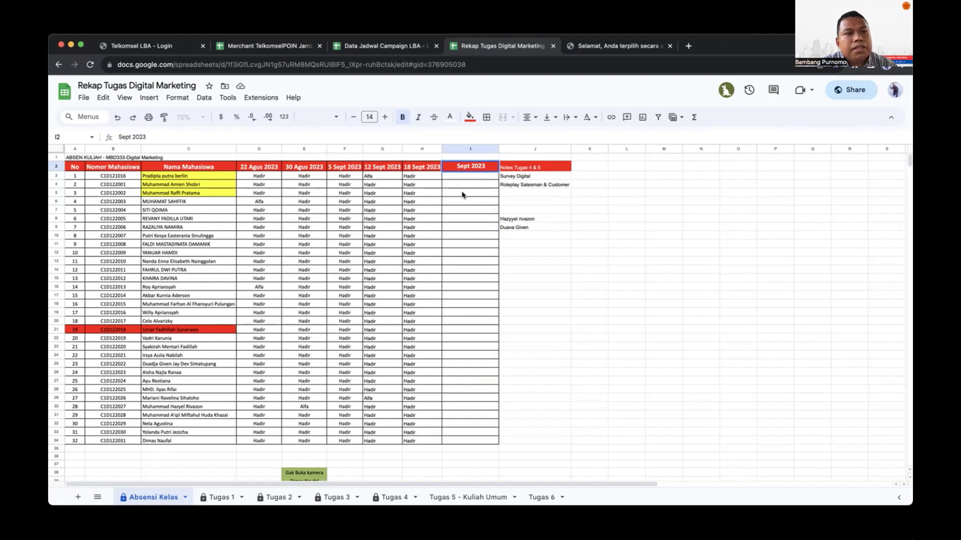
- Protect the Tugas 5 - Kuliah Umum sheet, restricting editing to Only you
{"action": "left_click", "coordinate": [452, 497]}
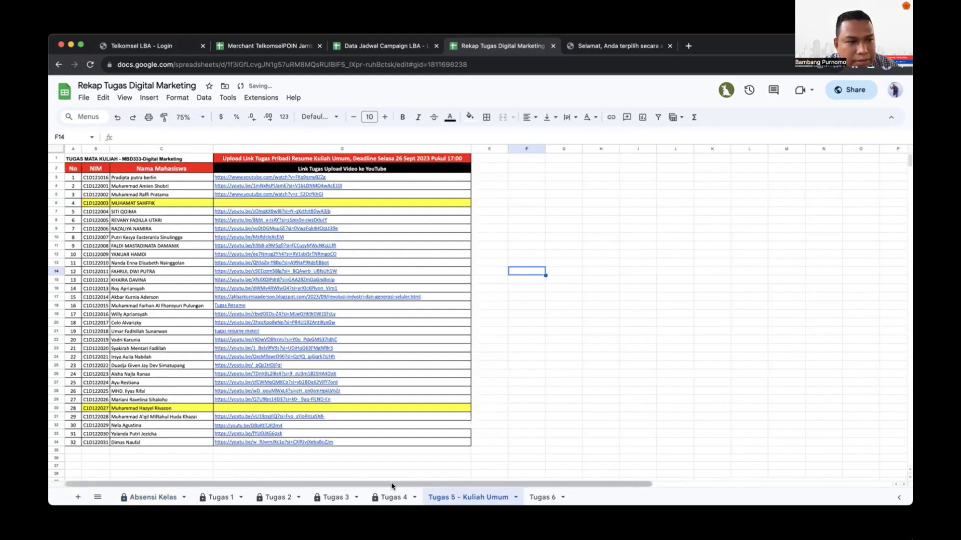
{"action": "right_click", "coordinate": [450, 498]}
{"action": "mouse_move", "coordinate": [471, 391]}
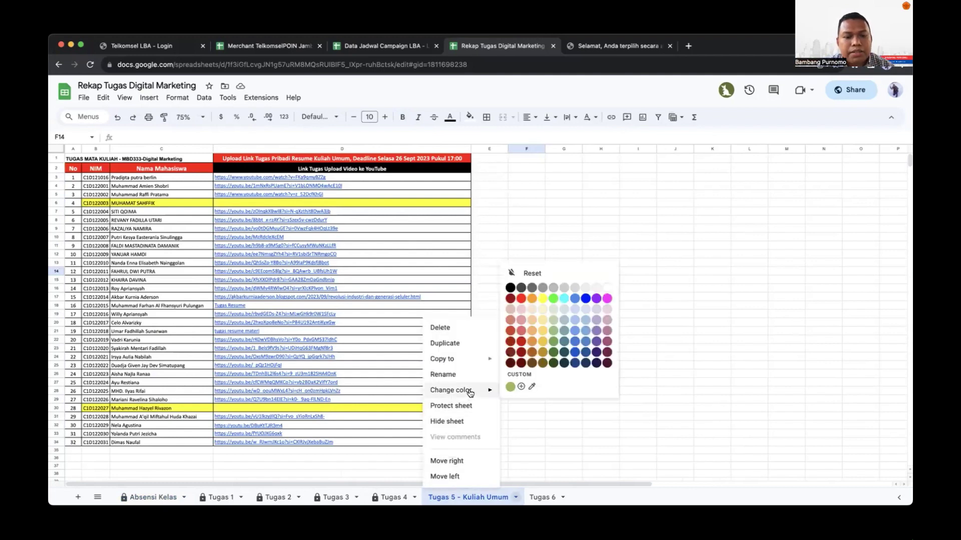
{"action": "left_click", "coordinate": [468, 407]}
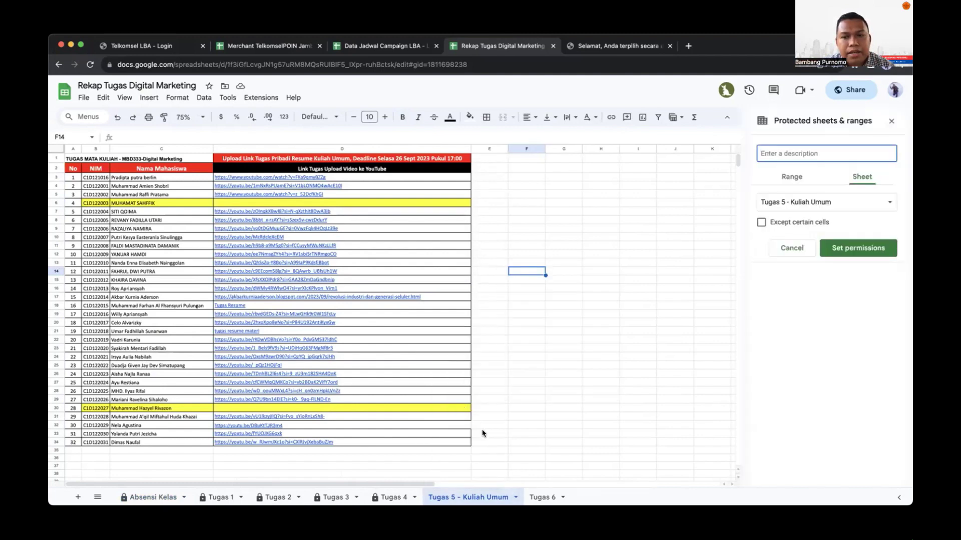
{"action": "left_click", "coordinate": [856, 248]}
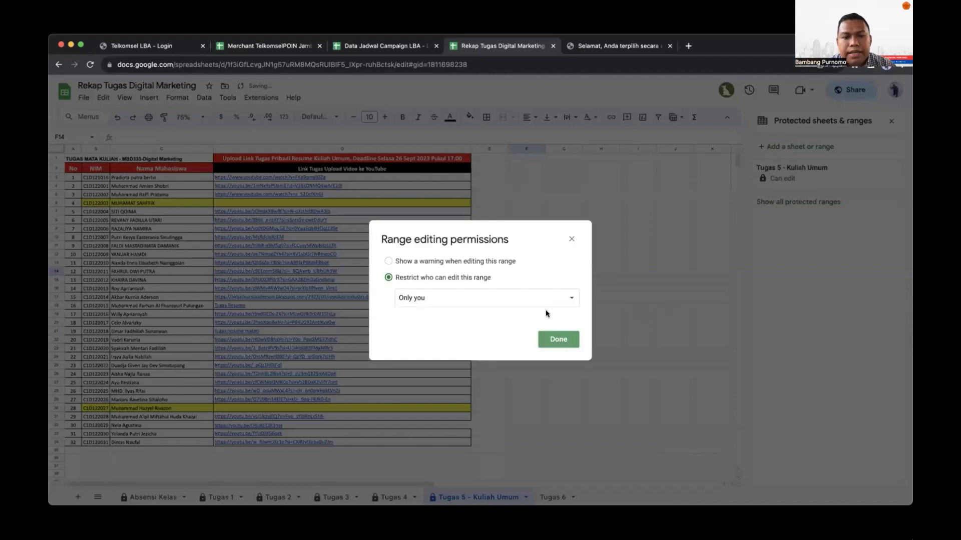
{"action": "left_click", "coordinate": [555, 340]}
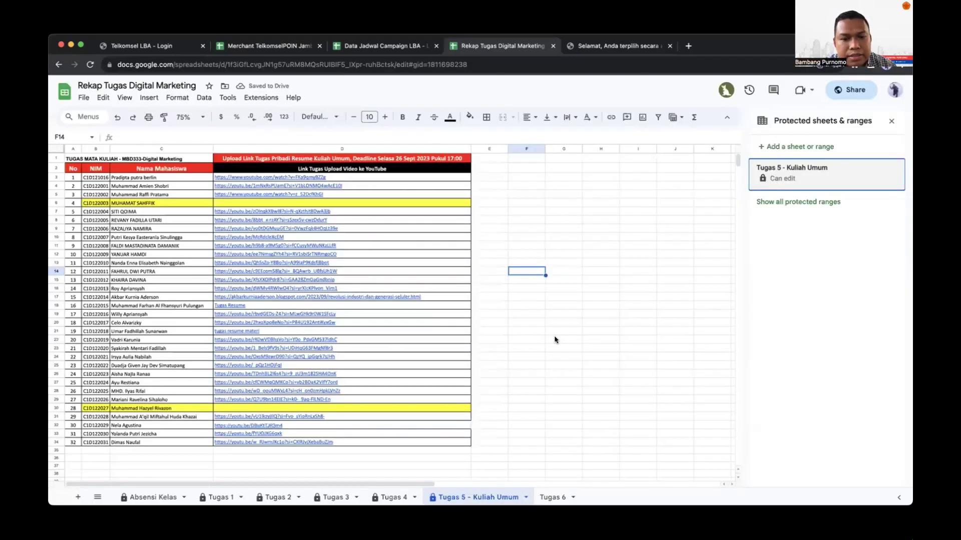
{"action": "left_click", "coordinate": [555, 340]}
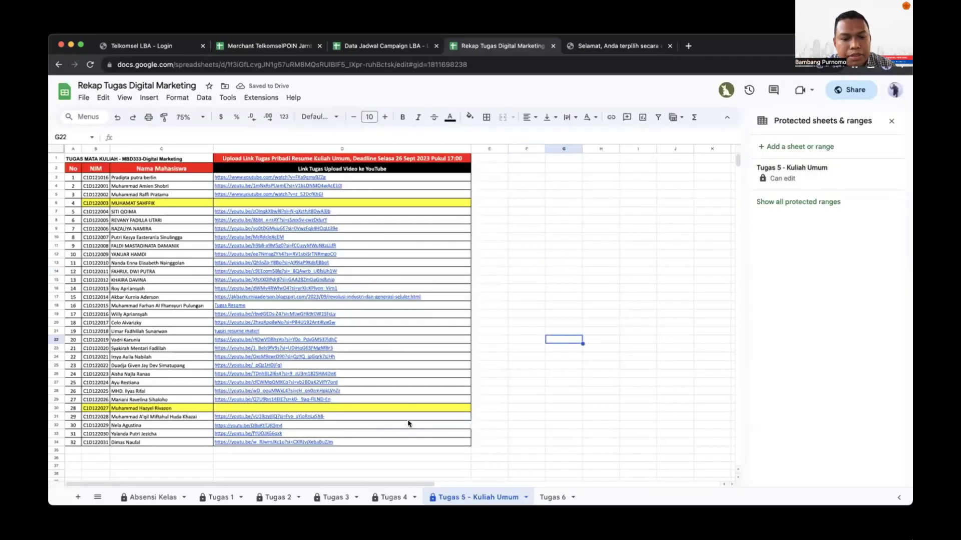
- Return to the Absensi Kelas sheet and narrow the Sept 2023 column further
{"action": "left_click", "coordinate": [383, 498]}
{"action": "left_click", "coordinate": [345, 498]}
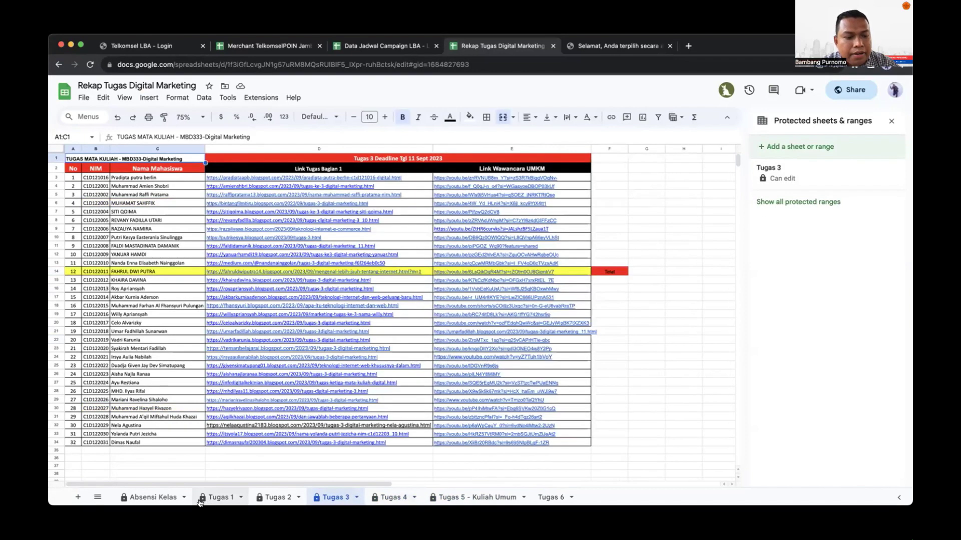
{"action": "left_click", "coordinate": [161, 498]}
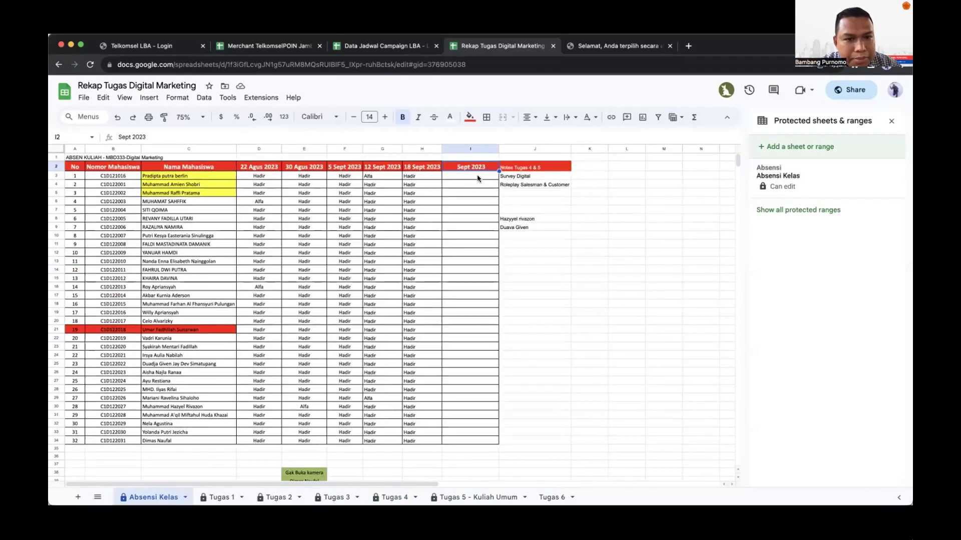
{"action": "left_click_drag", "start_coordinate": [497, 148], "coordinate": [484, 148]}
- Mark attendance as Hadir in cells I3 to I8 of the Sept 2023 column
{"action": "left_click", "coordinate": [463, 177]}
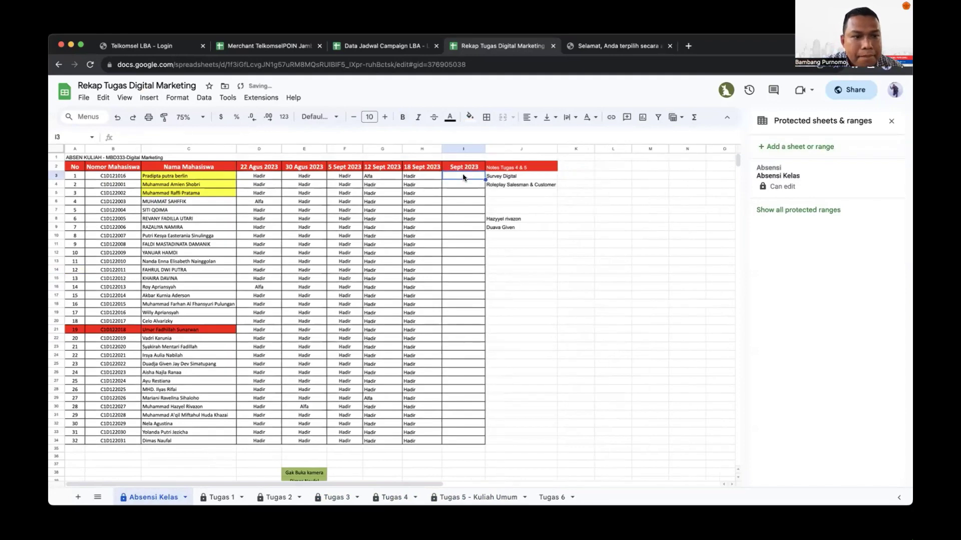
{"action": "type", "text": "H"}
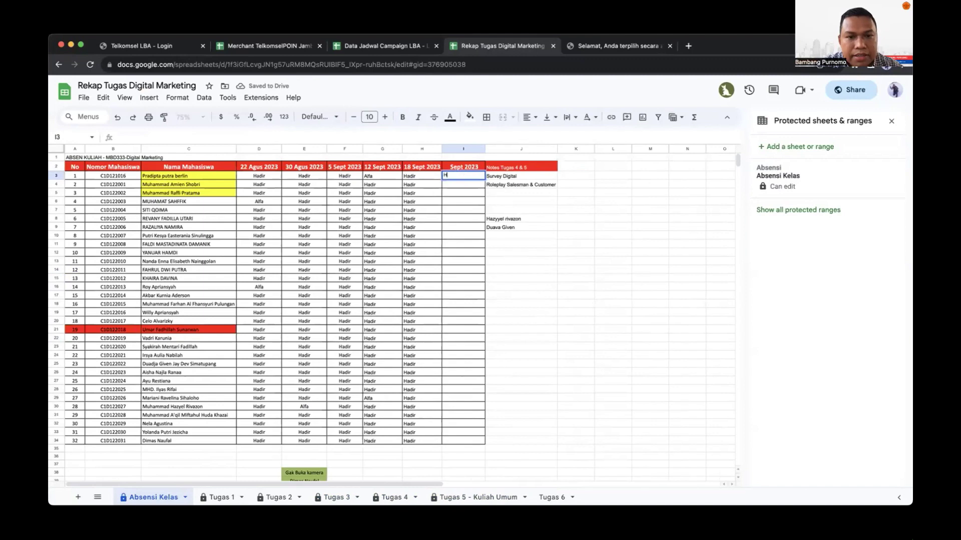
{"action": "type", "text": "adir"}
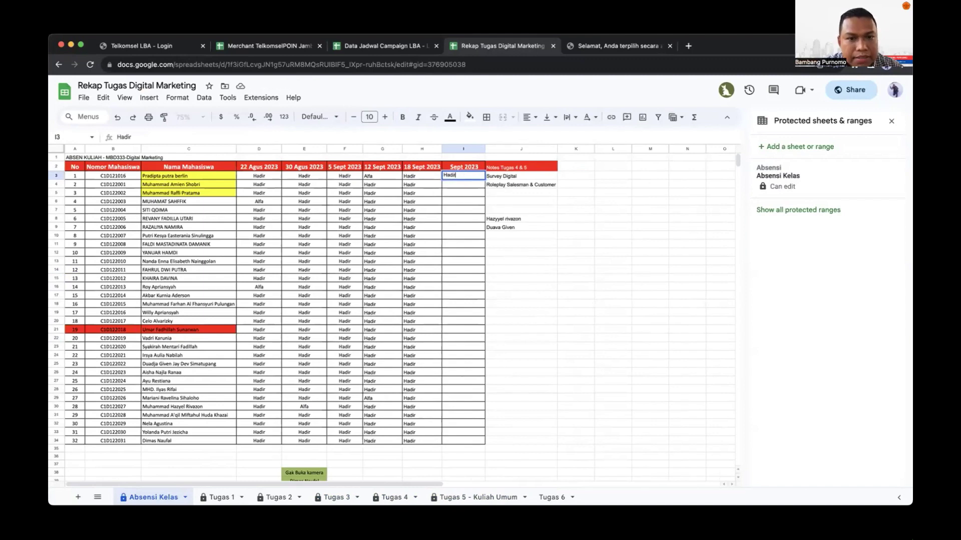
{"action": "key", "text": "Return"}
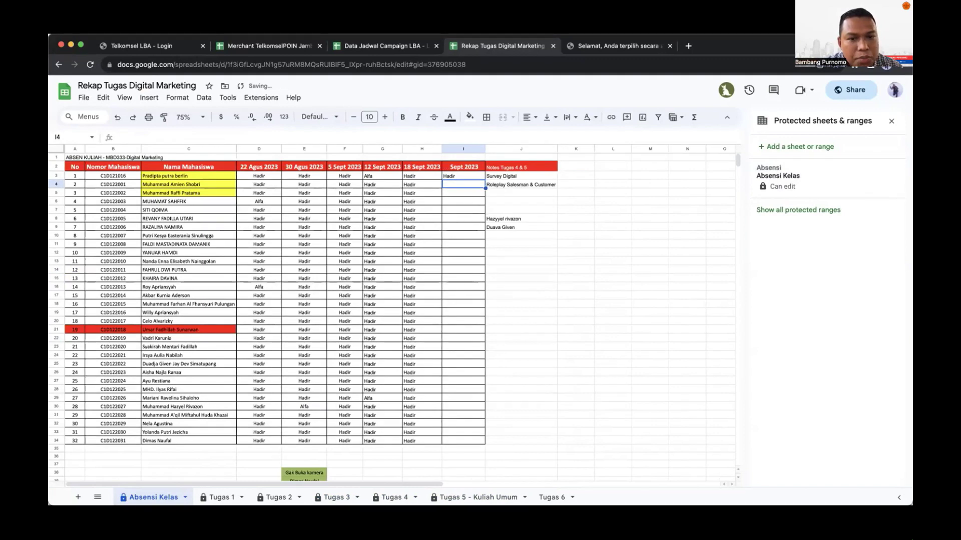
{"action": "type", "text": "Hadir"}
{"action": "key", "text": "Return"}
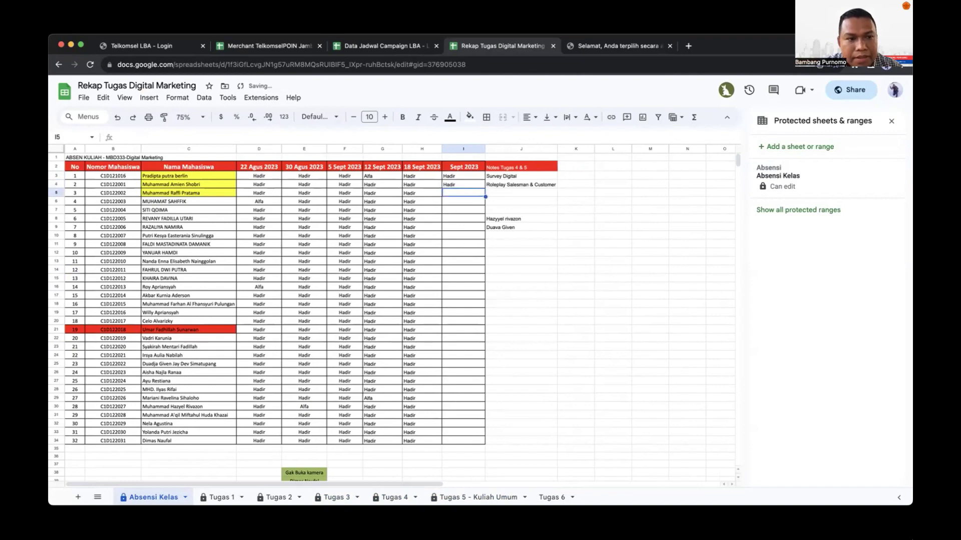
{"action": "type", "text": "Hadir"}
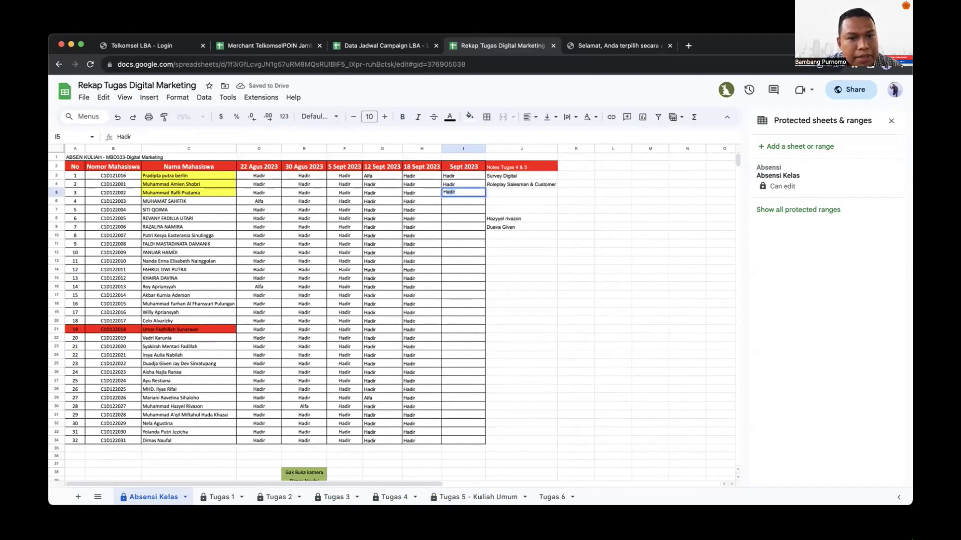
{"action": "key", "text": "Return"}
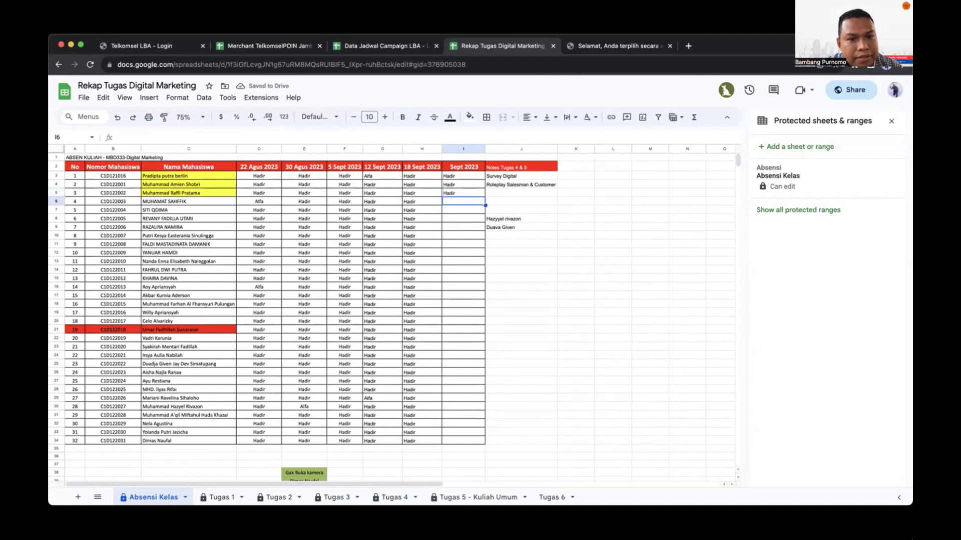
{"action": "type", "text": "Hadir"}
{"action": "key", "text": "Return"}
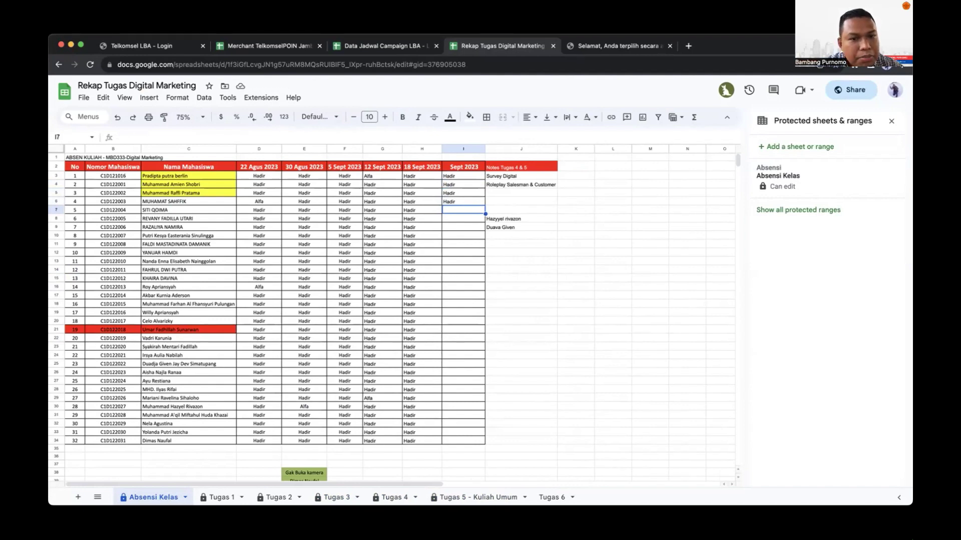
{"action": "type", "text": "Hadir"}
{"action": "key", "text": "Return"}
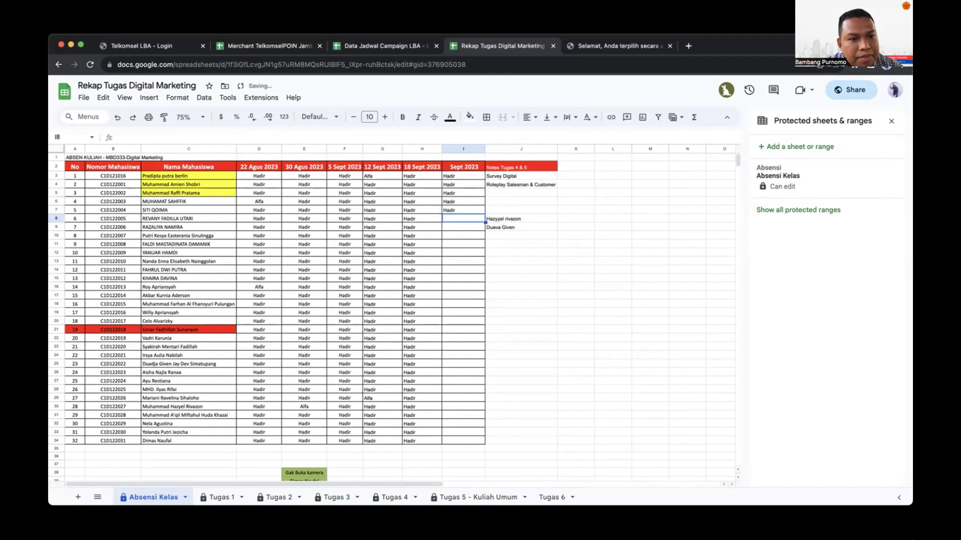
{"action": "type", "text": "Hadir"}
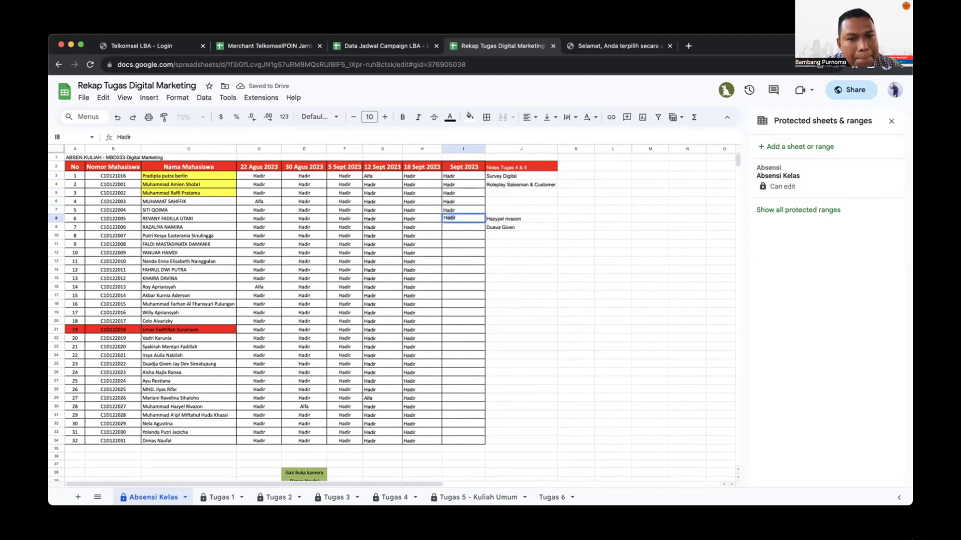
{"action": "key", "text": "Return"}
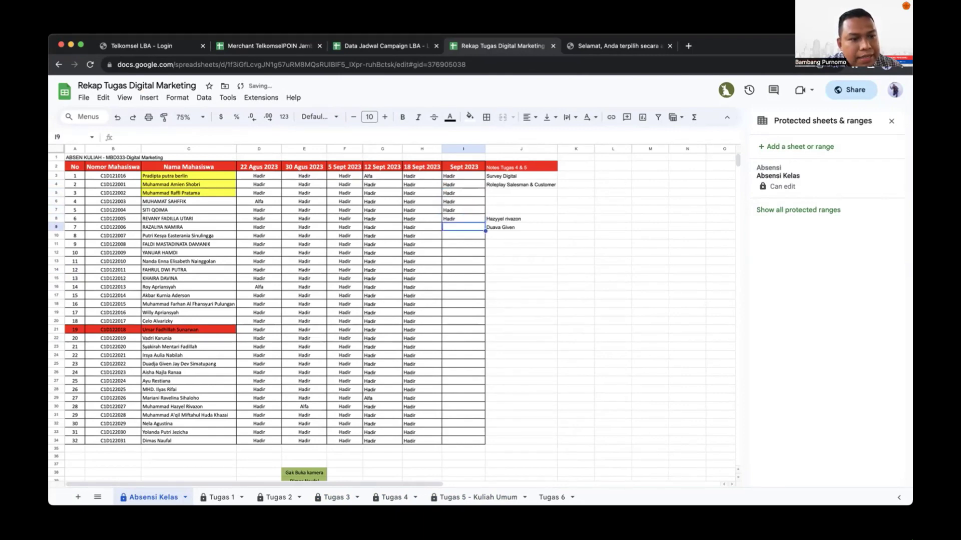
- Enter Hadir for the next six students in the Sept 2023 column, cells I9 to I14
{"action": "type", "text": "Hadir"}
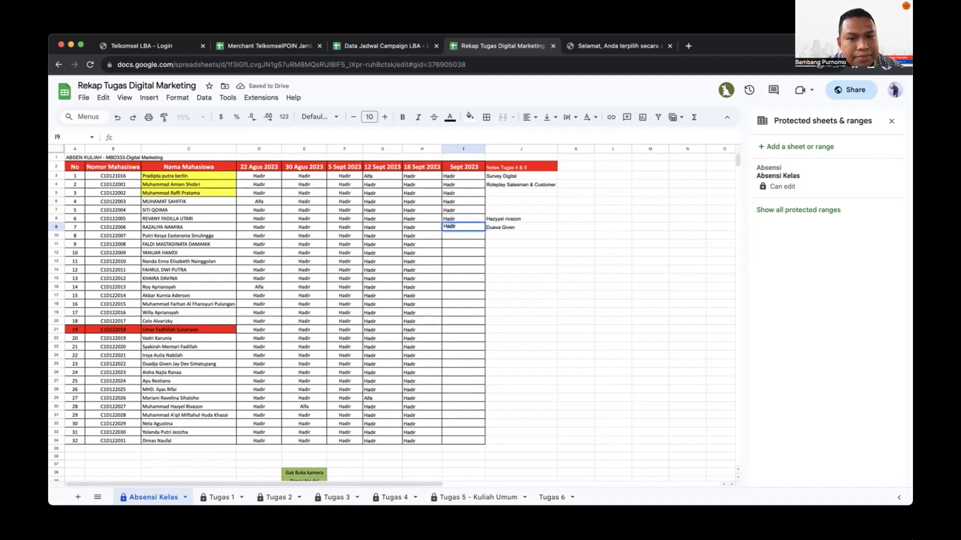
{"action": "key", "text": "Return"}
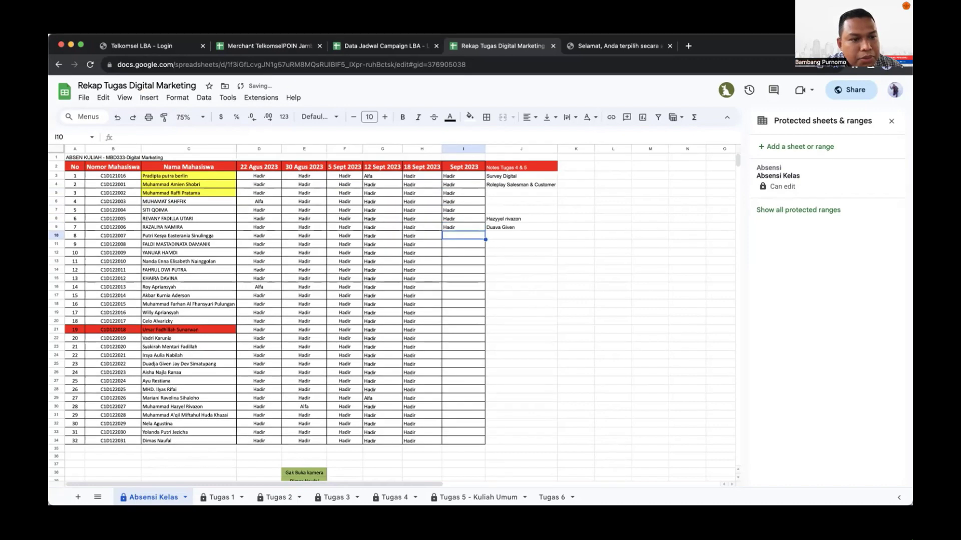
{"action": "type", "text": "Hadir"}
{"action": "key", "text": "Return"}
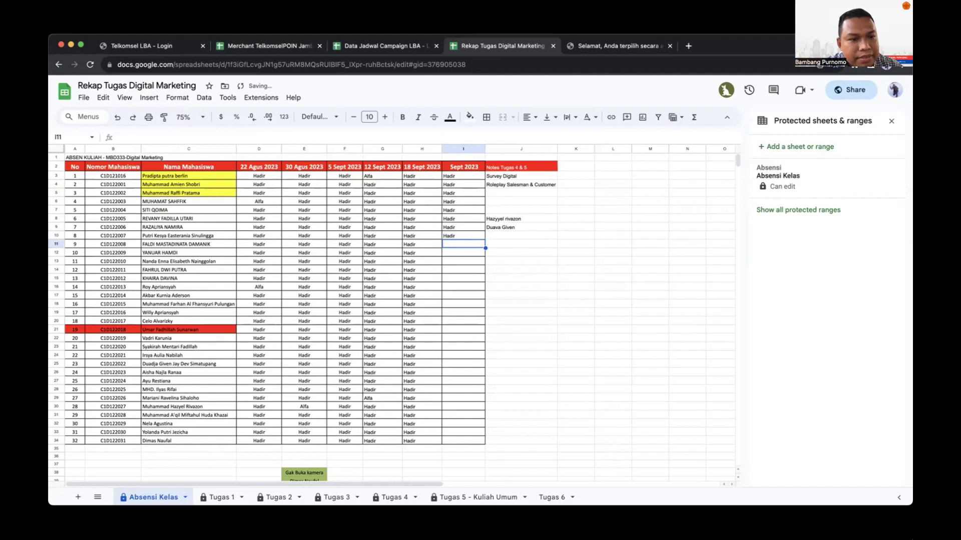
{"action": "type", "text": "Hadir"}
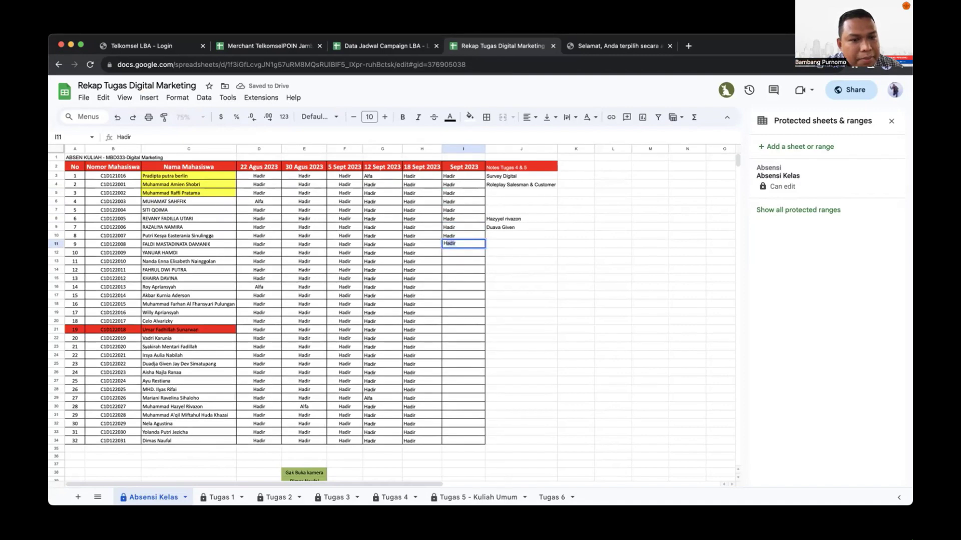
{"action": "key", "text": "Return"}
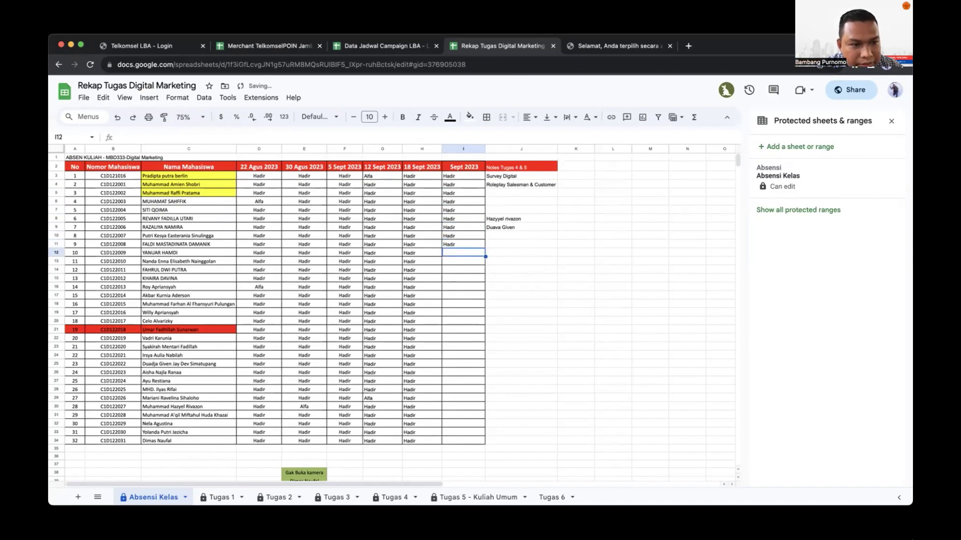
{"action": "type", "text": "Hadir"}
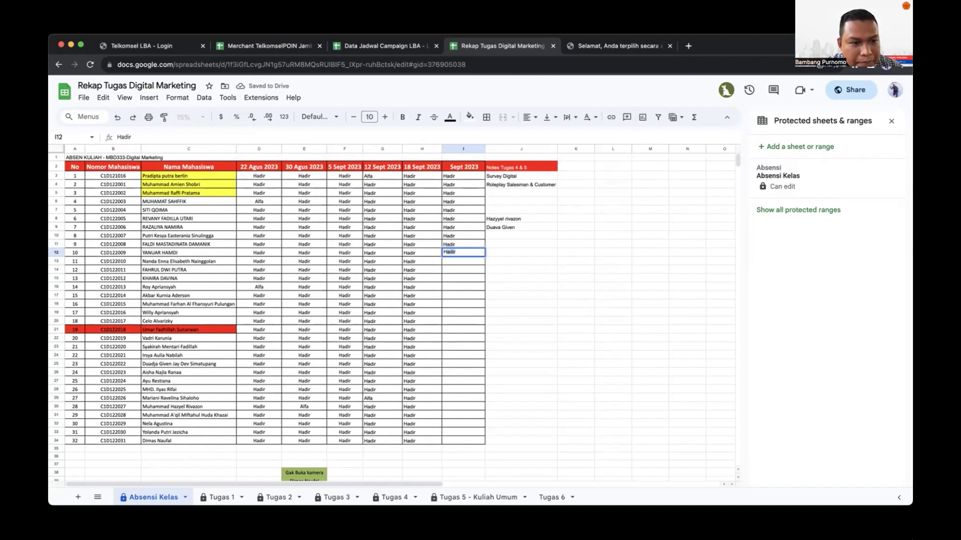
{"action": "key", "text": "Return"}
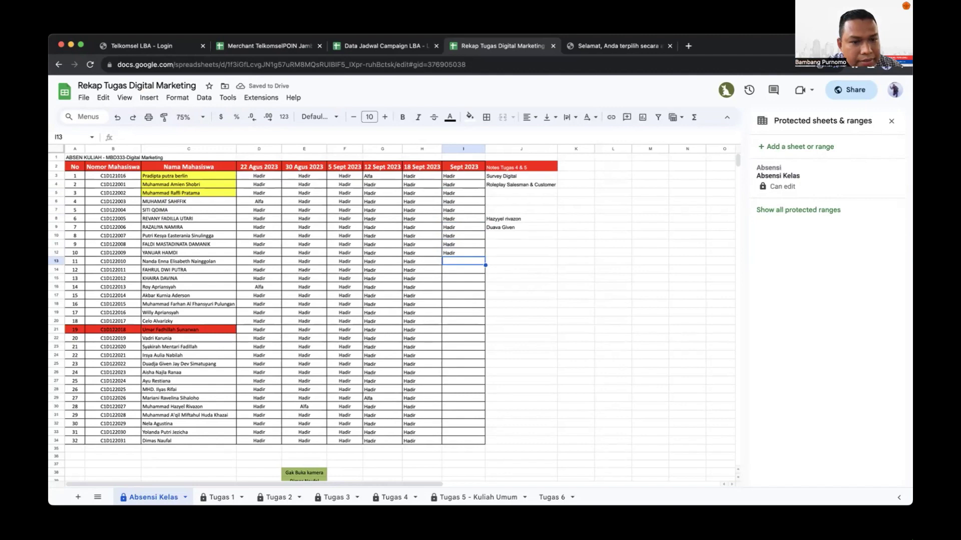
{"action": "type", "text": "Hadir"}
{"action": "key", "text": "Return"}
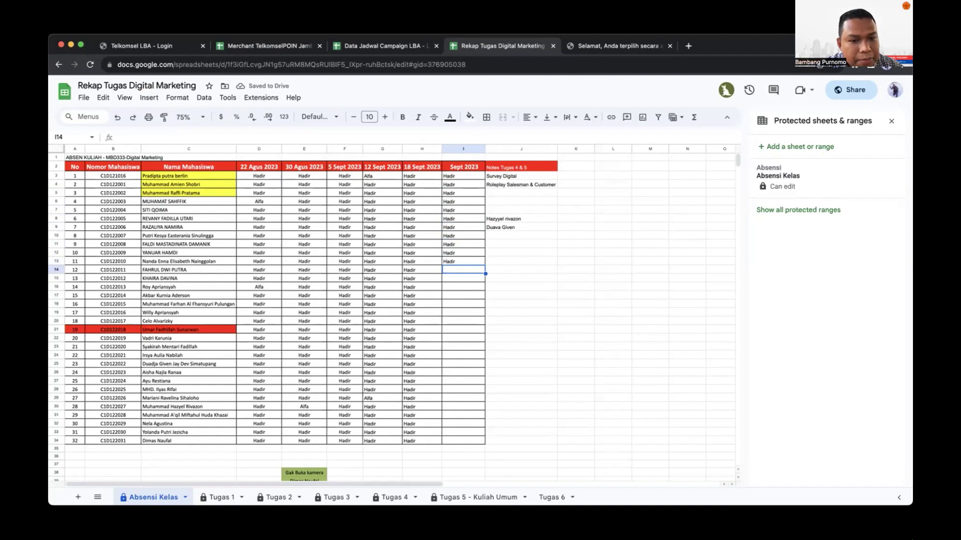
{"action": "type", "text": "Hadir"}
{"action": "key", "text": "Return"}
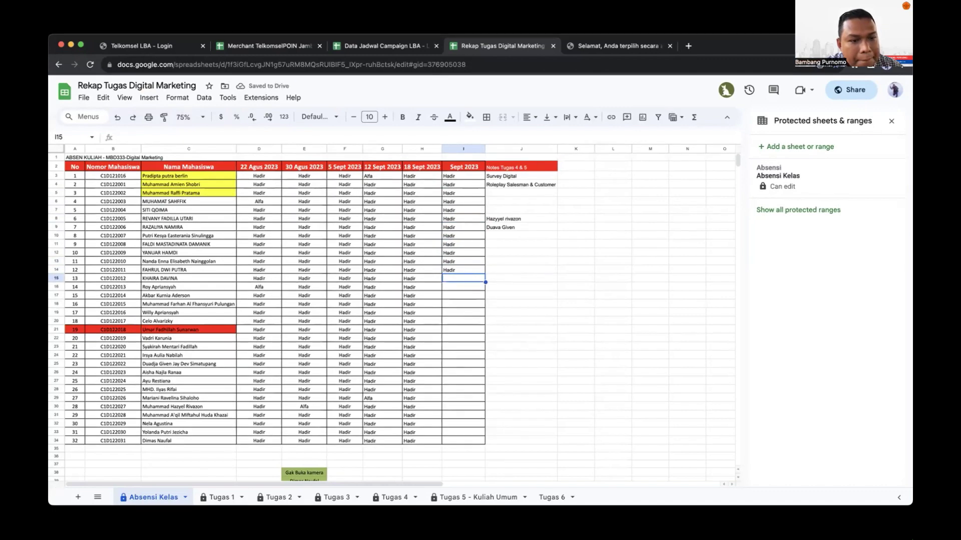
- Fill cells I15 to I18 of the Sept 2023 column with Hadir
{"action": "type", "text": "H"}
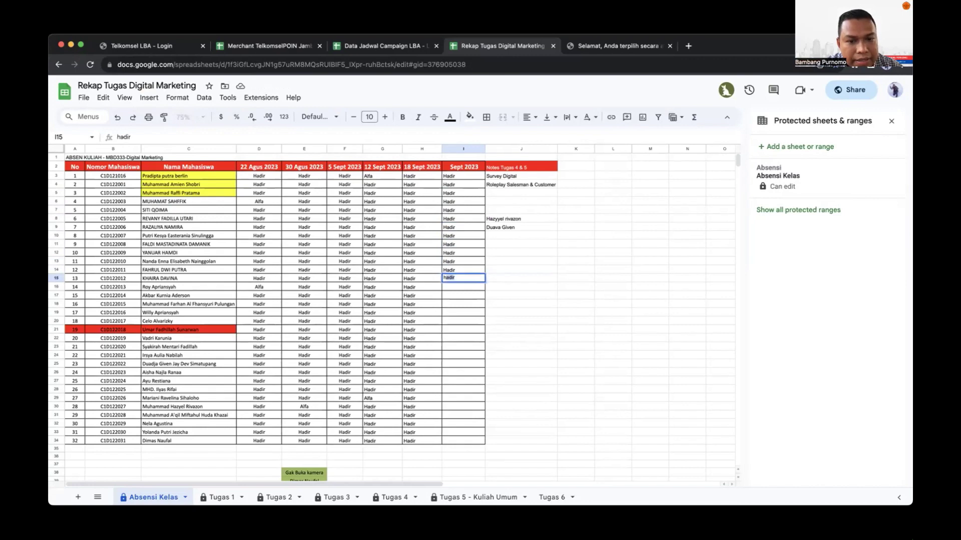
{"action": "type", "text": "adir"}
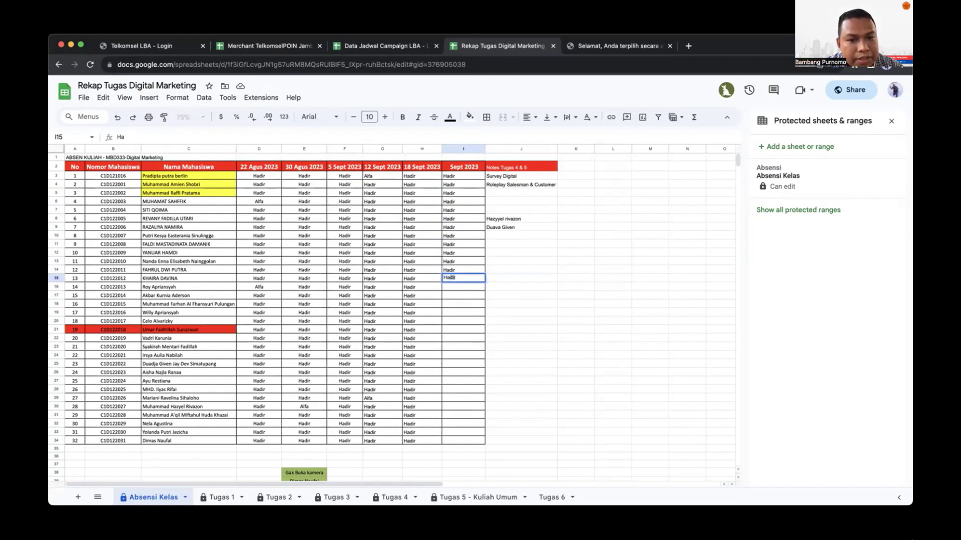
{"action": "key", "text": "Return"}
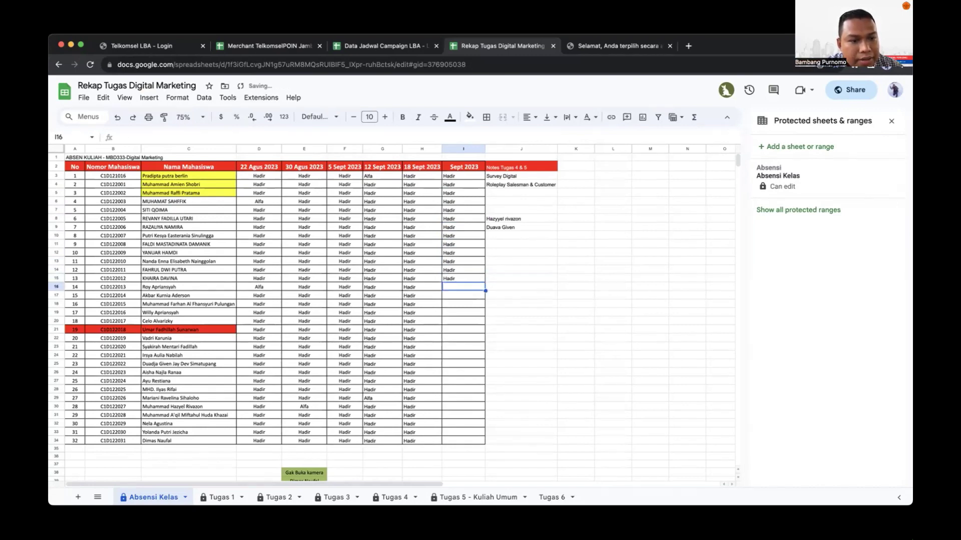
{"action": "type", "text": "Hadir"}
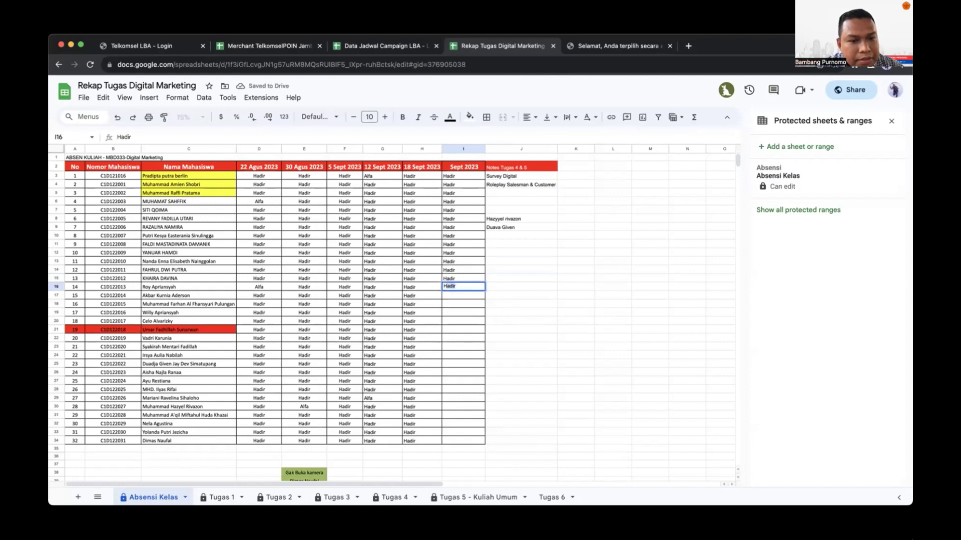
{"action": "key", "text": "Return"}
{"action": "type", "text": "Hadir"}
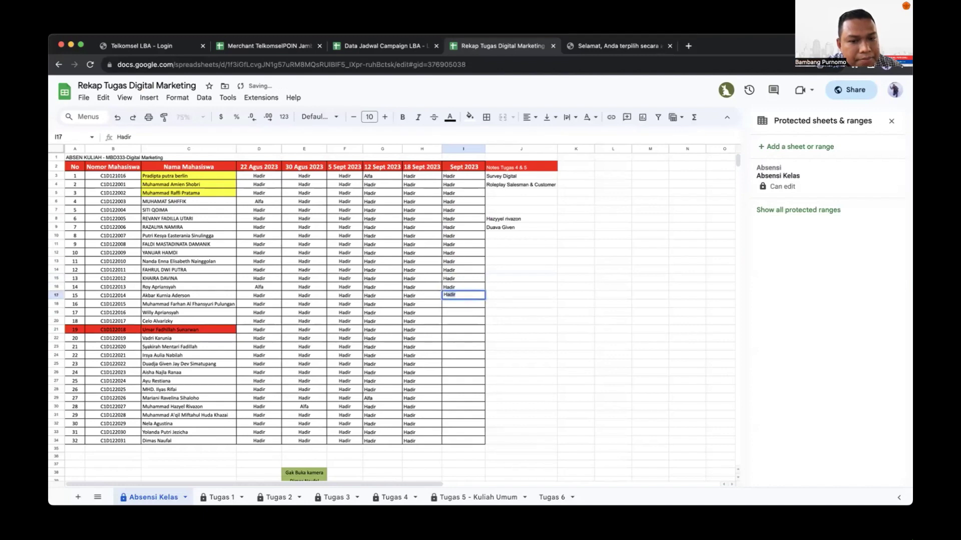
{"action": "key", "text": "Return"}
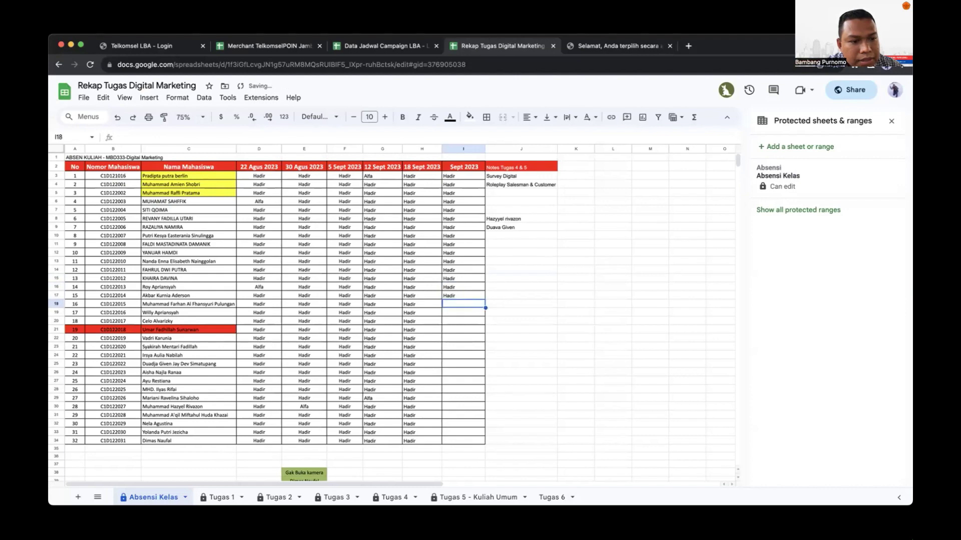
{"action": "type", "text": "Hadir"}
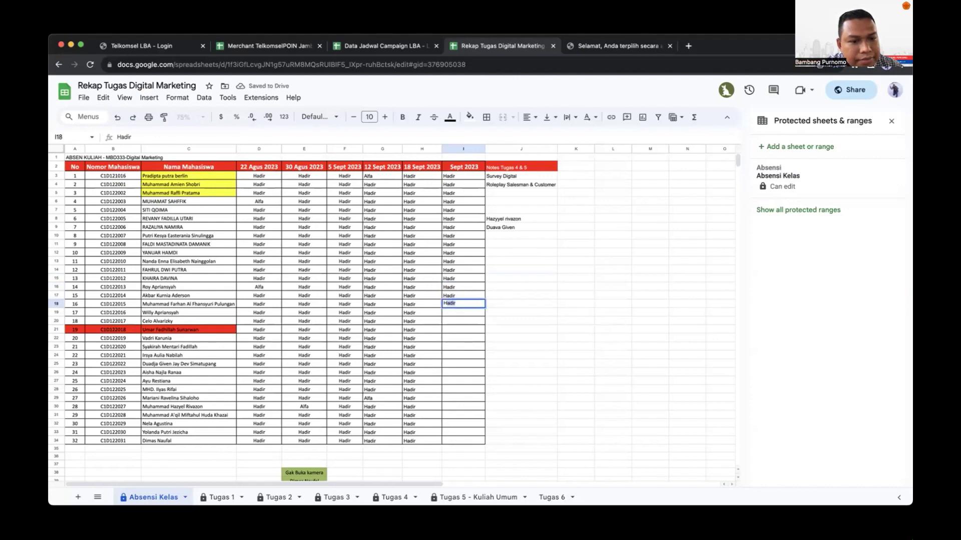
{"action": "key", "text": "Return"}
{"action": "type", "text": "Hadir"}
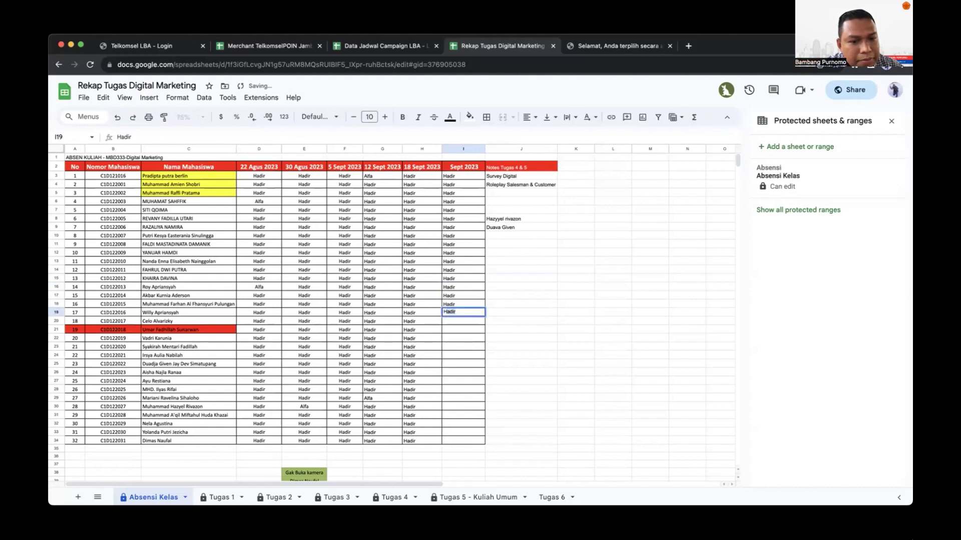
{"action": "key", "text": "BackSpace"}
{"action": "key", "text": "BackSpace"}
{"action": "key", "text": "BackSpace"}
{"action": "key", "text": "BackSpace"}
{"action": "key", "text": "BackSpace"}
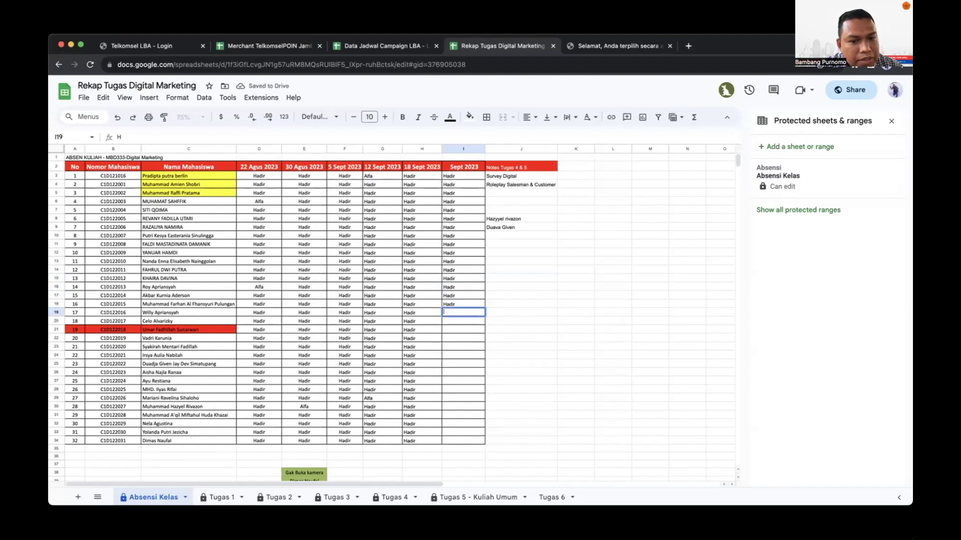
{"action": "type", "text": "Alf"}
{"action": "key", "text": "BackSpace"}
{"action": "key", "text": "BackSpace"}
{"action": "key", "text": "BackSpace"}
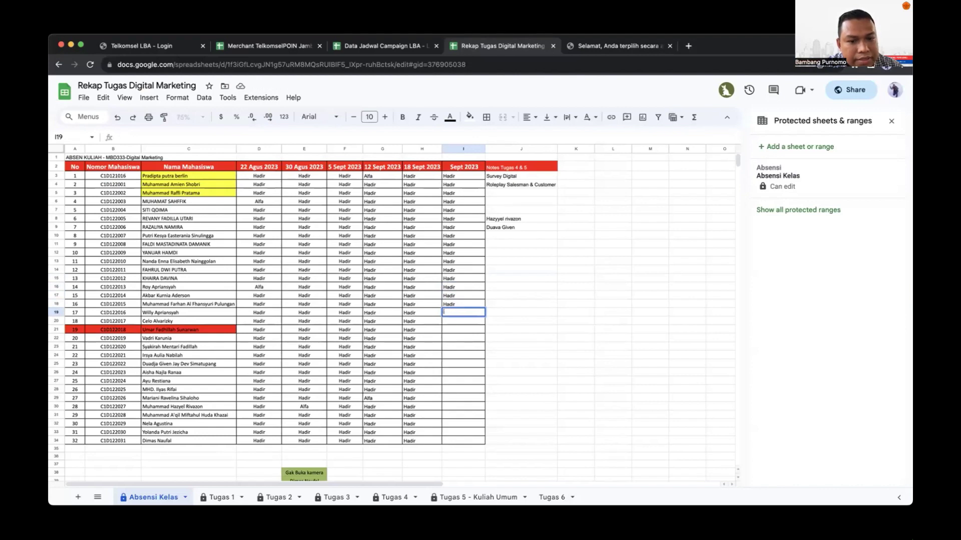
- Record Hadir for students 17 to 20 in the Sept 2023 column, cells I19 to I22
{"action": "type", "text": "Hadir"}
{"action": "key", "text": "Return"}
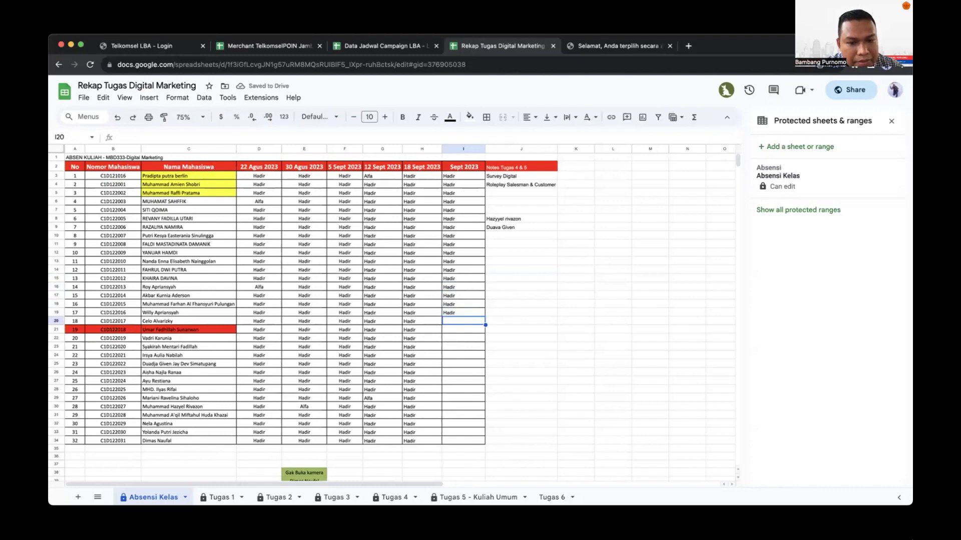
{"action": "type", "text": "Hadir"}
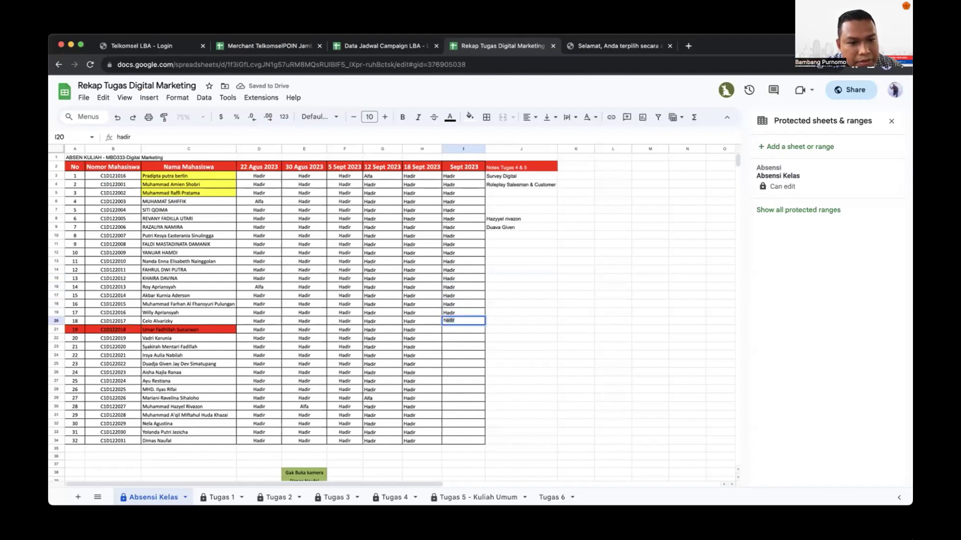
{"action": "key", "text": "Return"}
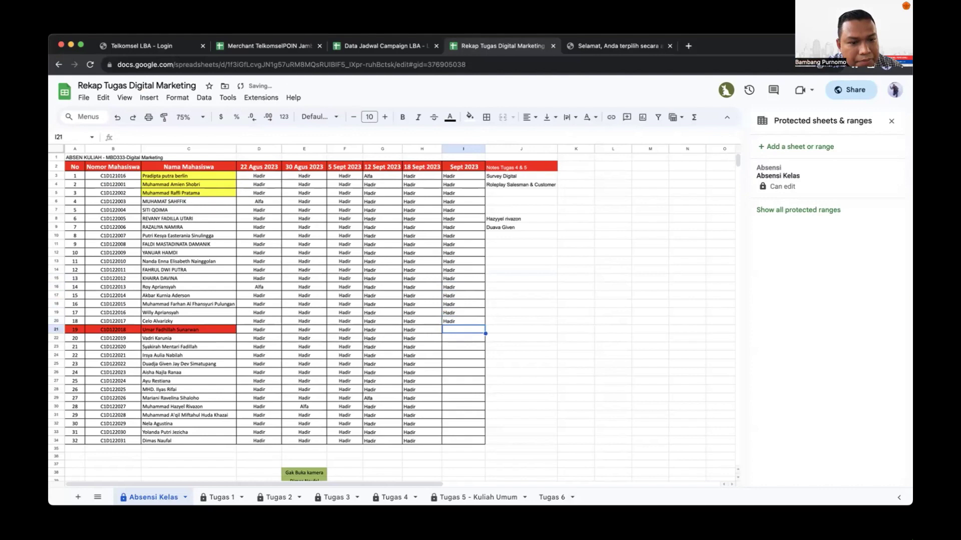
{"action": "type", "text": "Hadir"}
{"action": "key", "text": "Return"}
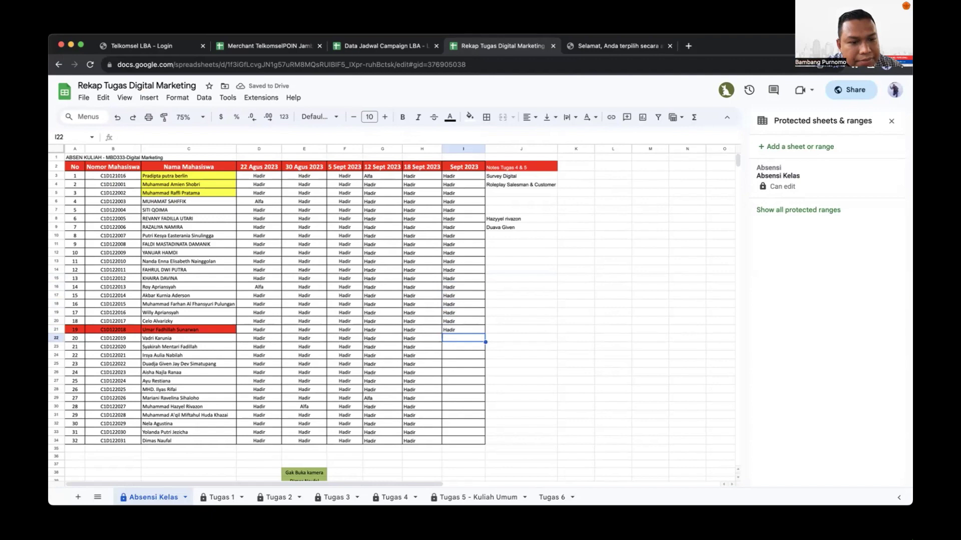
{"action": "type", "text": "Hadir"}
{"action": "key", "text": "Return"}
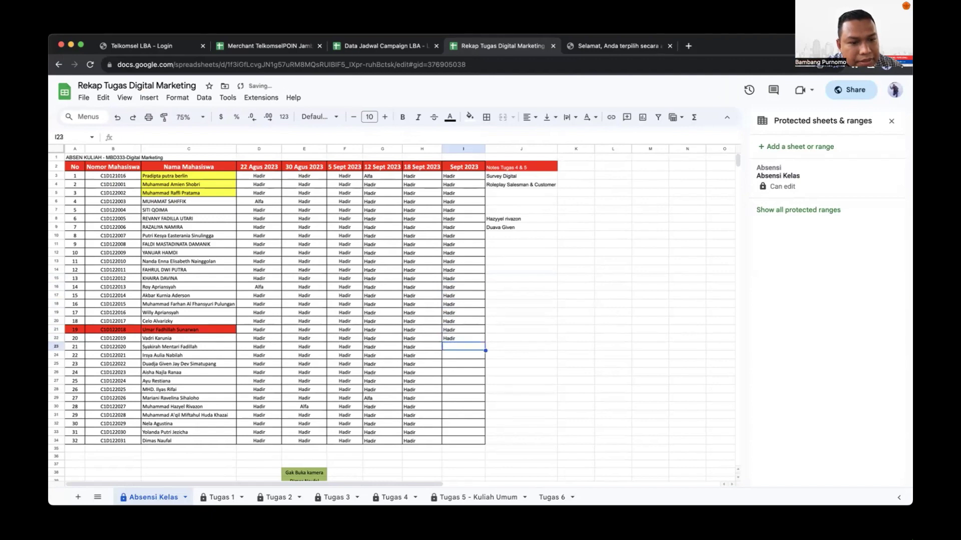
- Enter Hadir for students 21 and 22 in the Sept 2023 column, cells I23 and I24
{"action": "type", "text": "Hadir"}
{"action": "key", "text": "Return"}
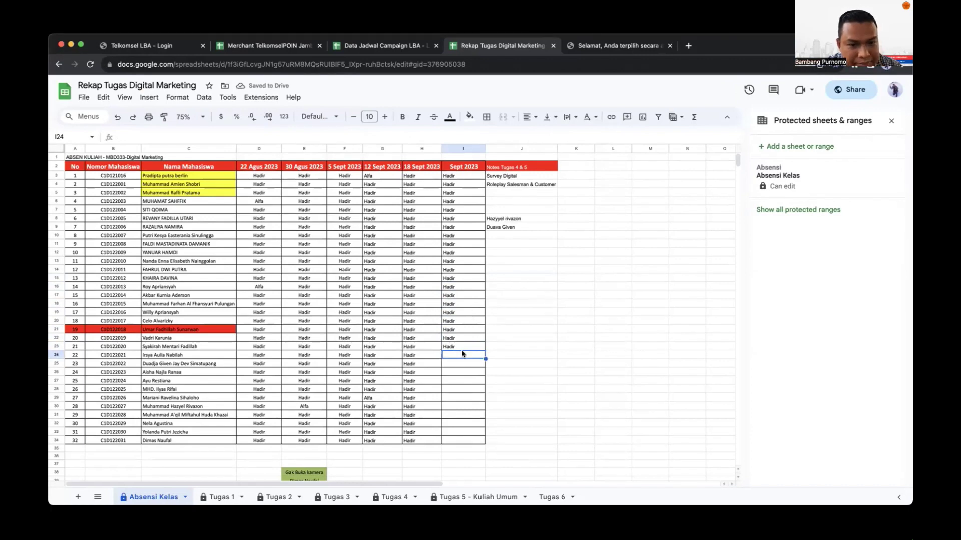
{"action": "type", "text": "Hadir"}
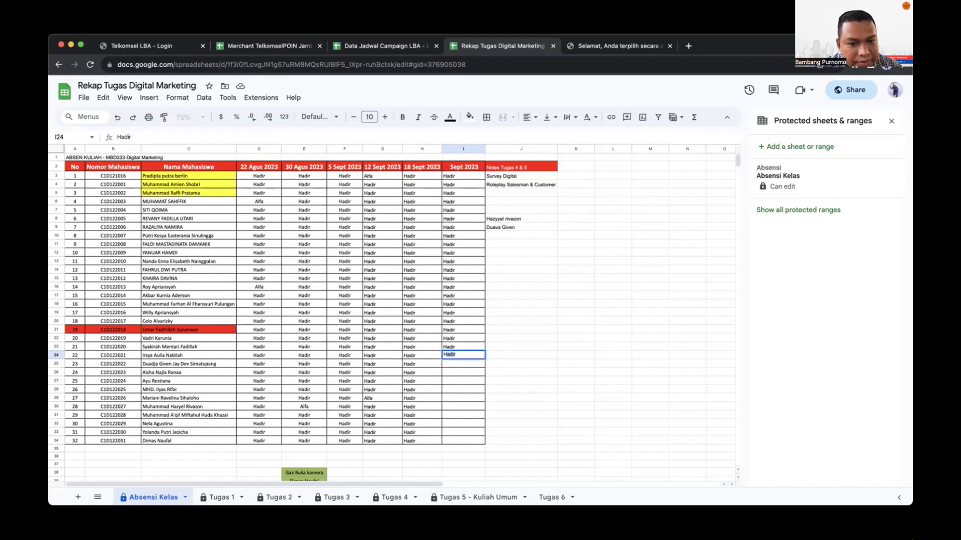
{"action": "key", "text": "Return"}
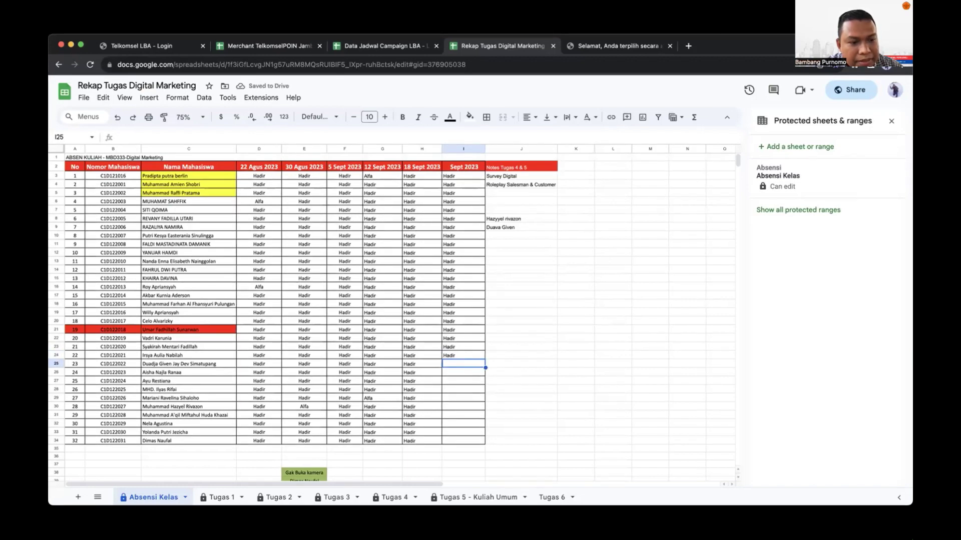
- Mark student 23 as Alfa in cell I25 of the Sept 2023 column
{"action": "type", "text": "Al"}
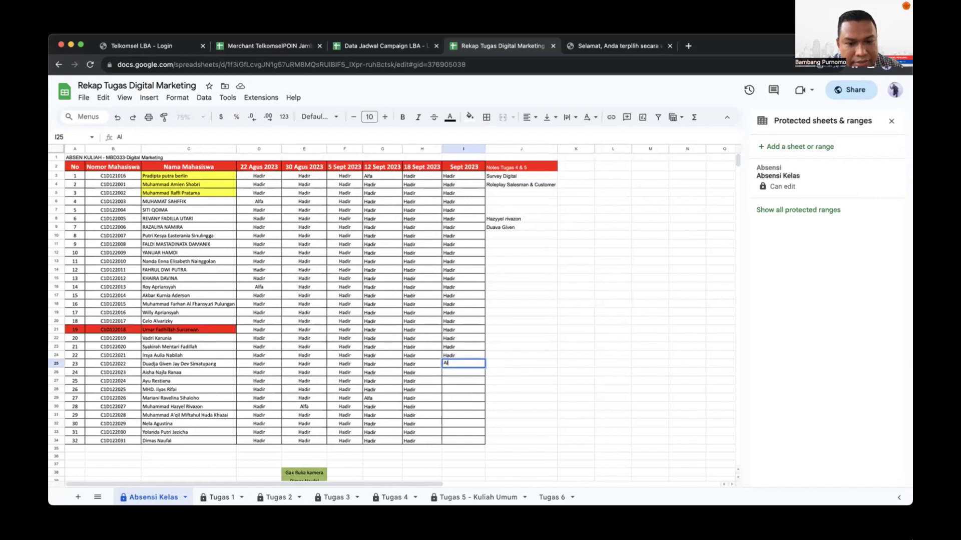
{"action": "type", "text": "fa"}
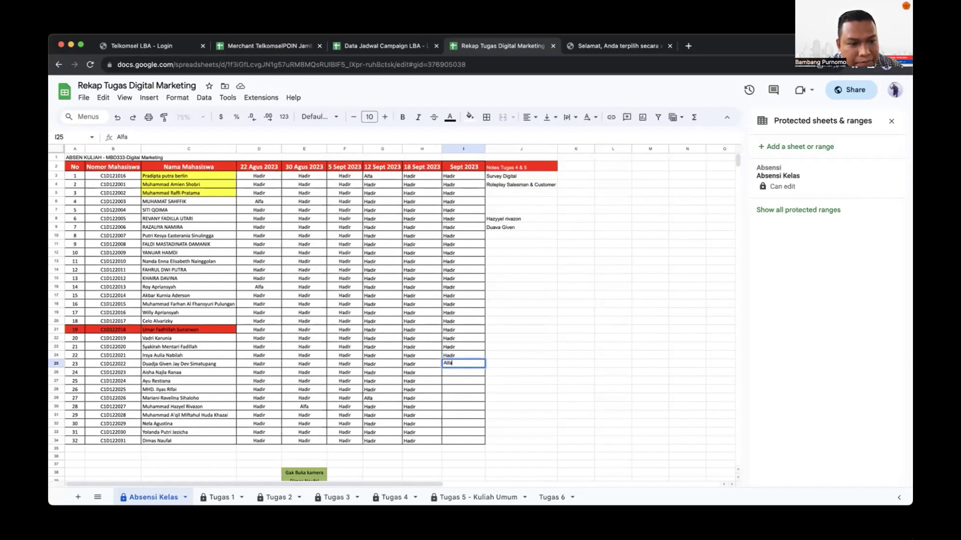
{"action": "key", "text": "BackSpace"}
{"action": "key", "text": "BackSpace"}
{"action": "type", "text": "fa"}
{"action": "key", "text": "Return"}
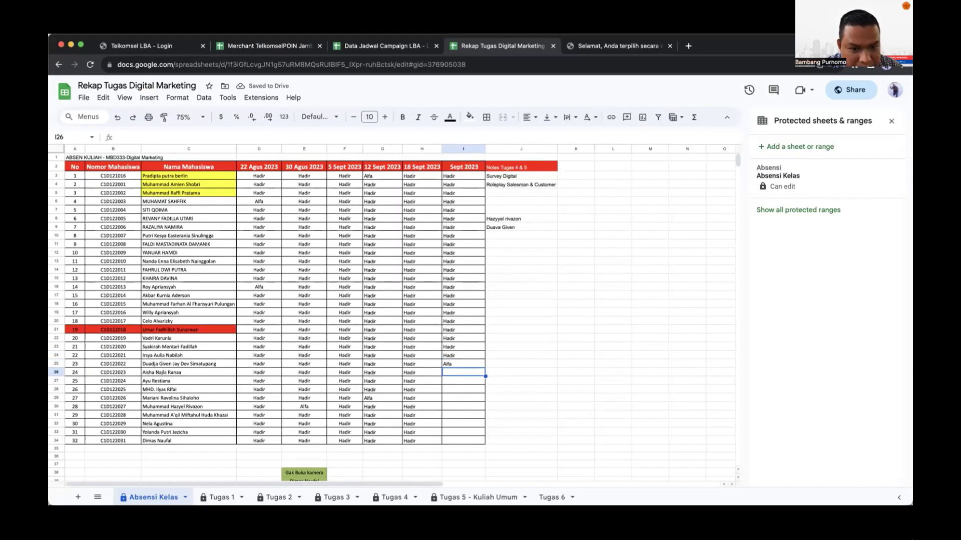
- Record Hadir for students 24 to 27 in the Sept 2023 column, cells I26 to I29
{"action": "type", "text": "Hadir"}
{"action": "key", "text": "Return"}
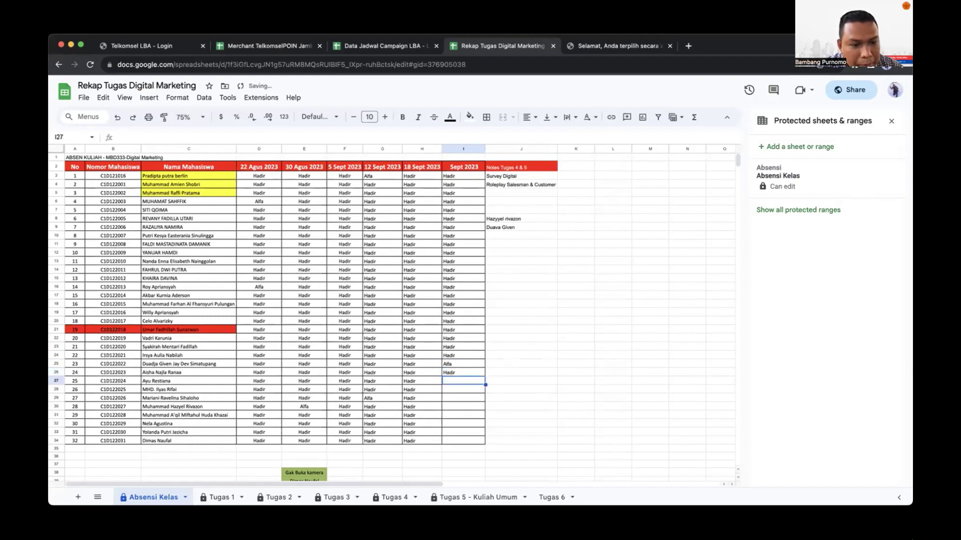
{"action": "type", "text": "Hadir"}
{"action": "key", "text": "Return"}
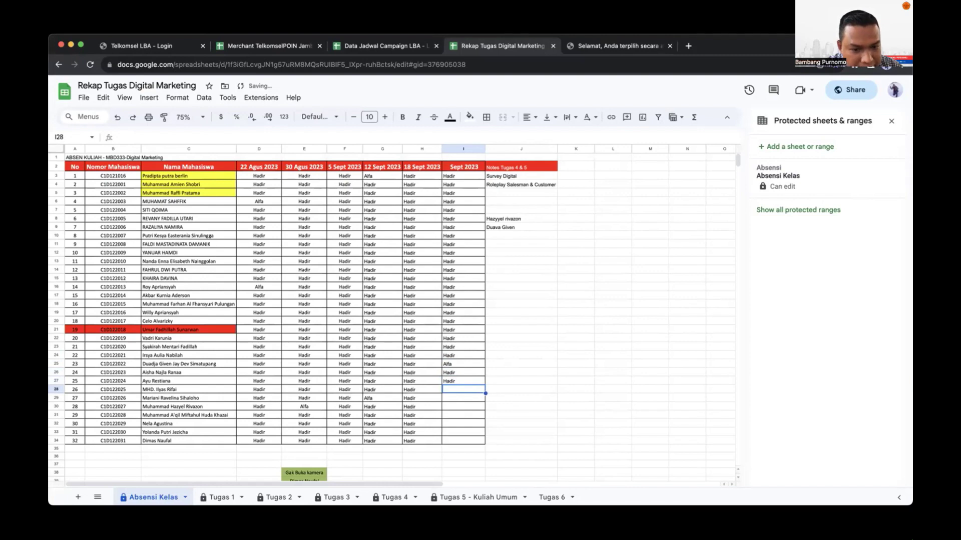
{"action": "type", "text": "Hadir"}
{"action": "key", "text": "Return"}
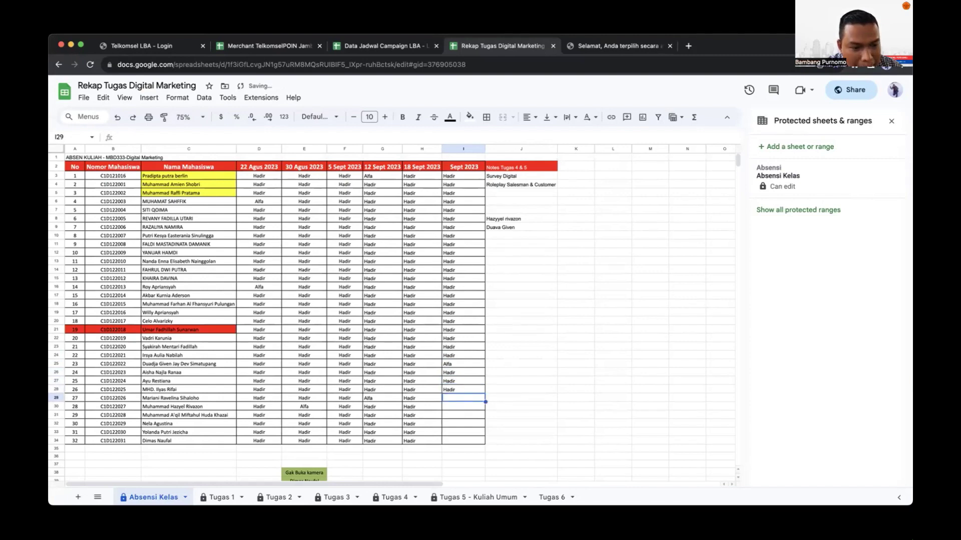
{"action": "type", "text": "Hadir"}
{"action": "key", "text": "Return"}
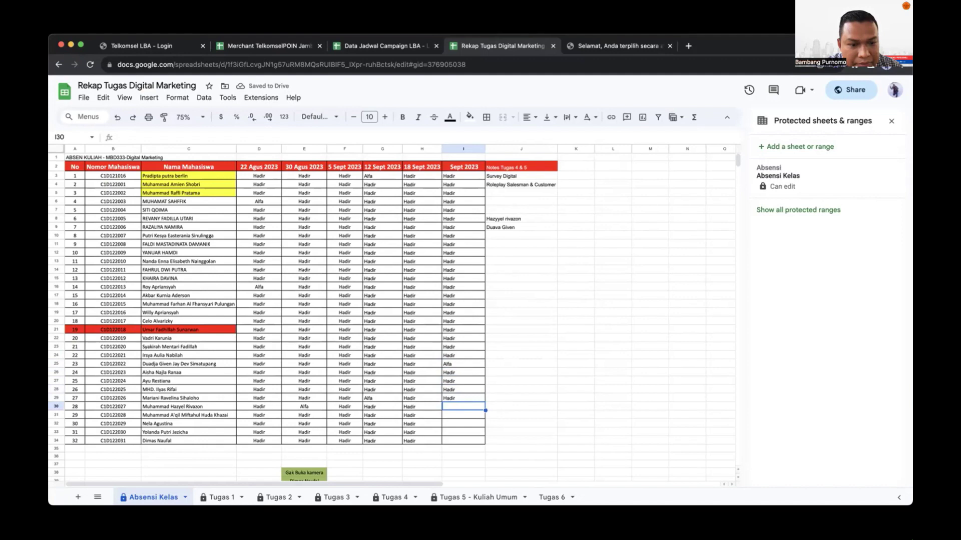
- Fill cells I30 and I31 of the Sept 2023 column with Hadir for students 28 and 29
{"action": "type", "text": "Hadi"}
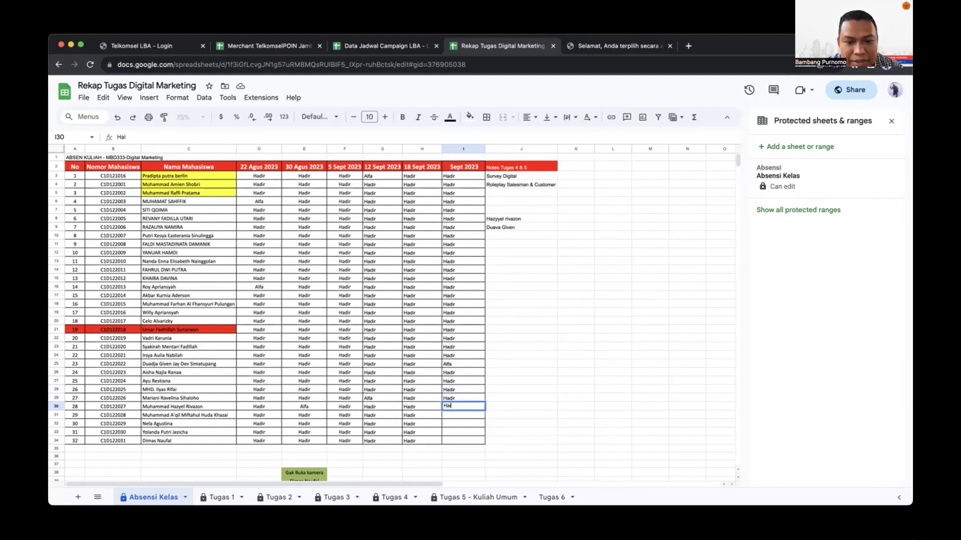
{"action": "type", "text": "r"}
{"action": "key", "text": "BackSpace"}
{"action": "key", "text": "BackSpace"}
{"action": "type", "text": "dir"}
{"action": "key", "text": "Return"}
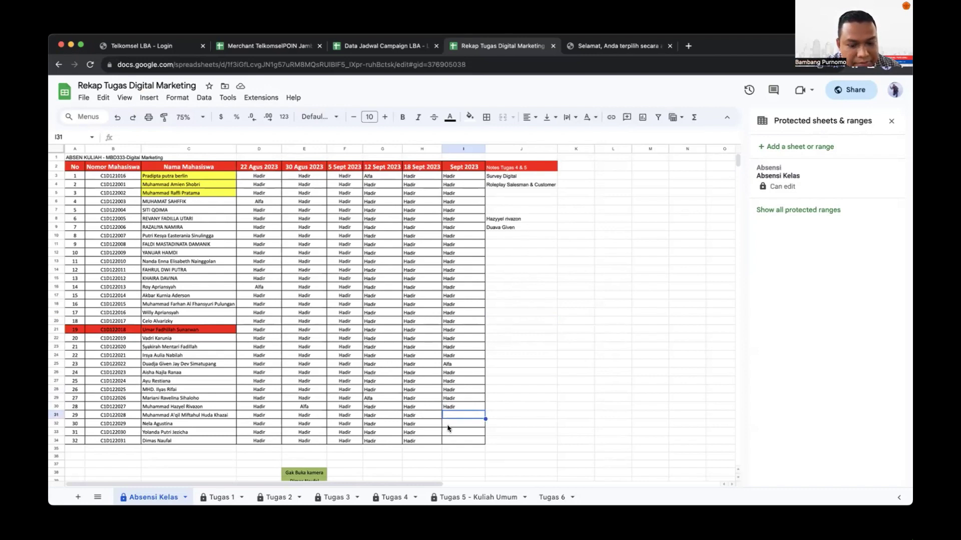
{"action": "type", "text": "Hadir"}
{"action": "key", "text": "Return"}
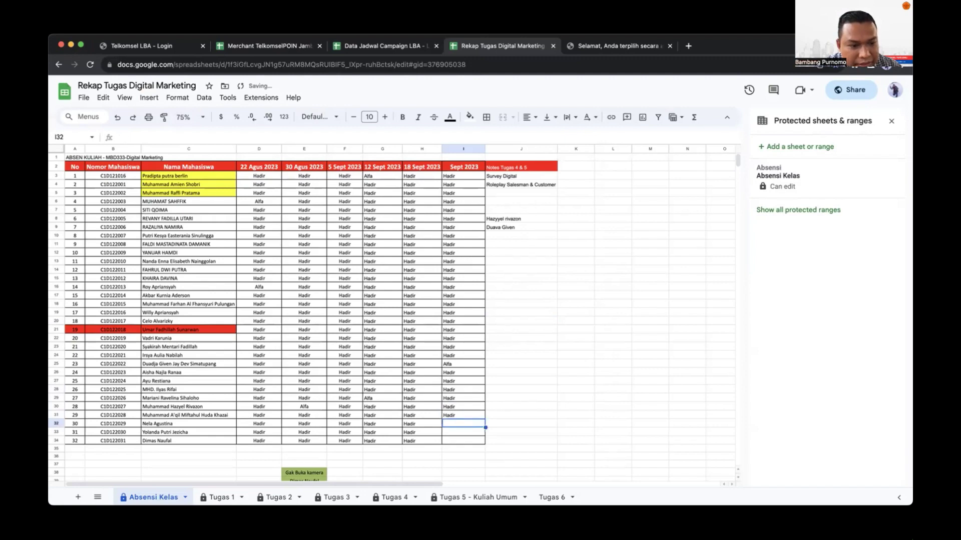
- Mark the last three students, numbers 30 to 32, as Hadir in cells I32 to I34 of the Sept 2023 column
{"action": "type", "text": "Hadir"}
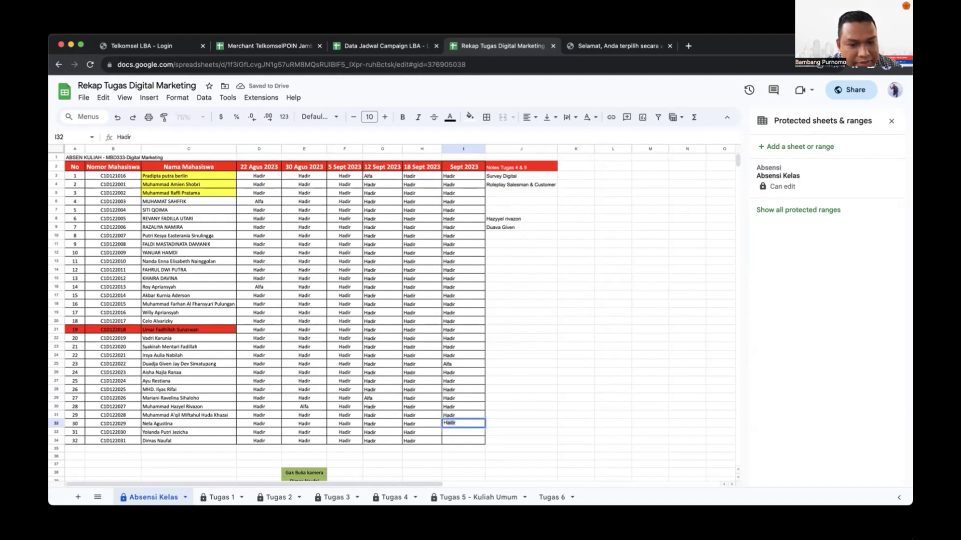
{"action": "key", "text": "Return"}
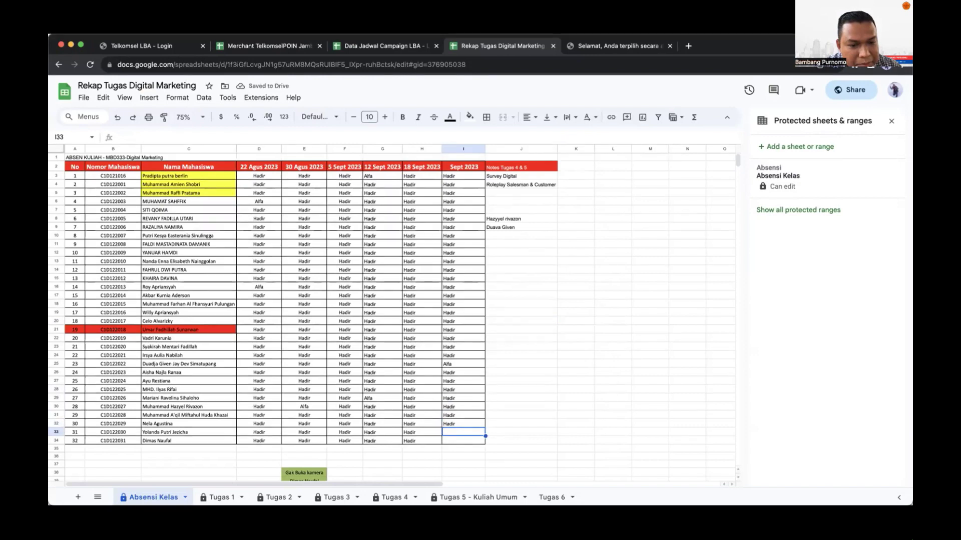
{"action": "type", "text": "Hadir"}
{"action": "key", "text": "Return"}
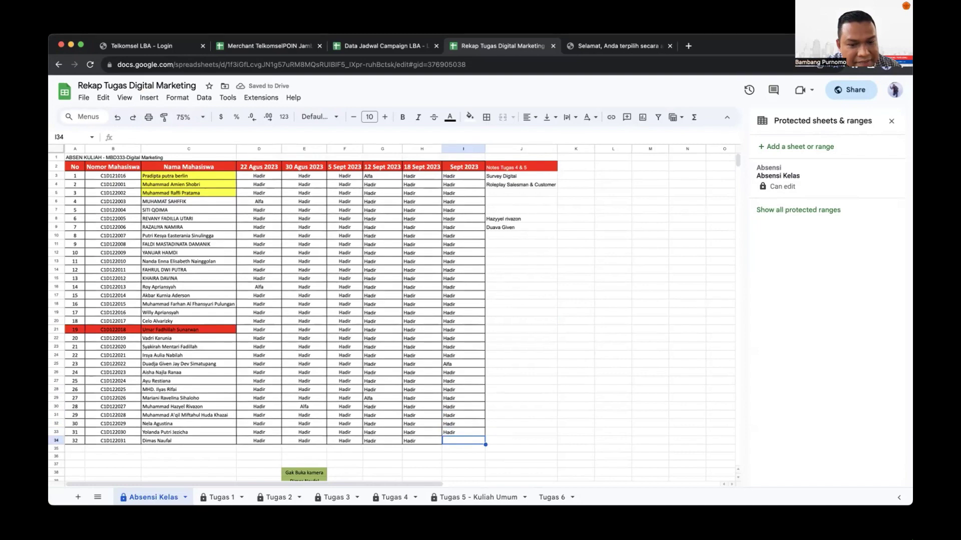
{"action": "type", "text": "h"}
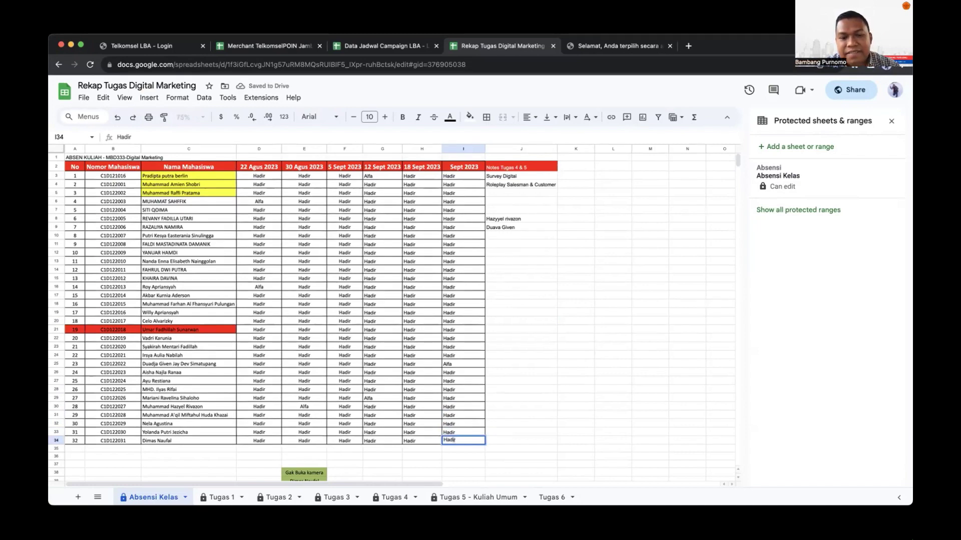
{"action": "key", "text": "Return"}
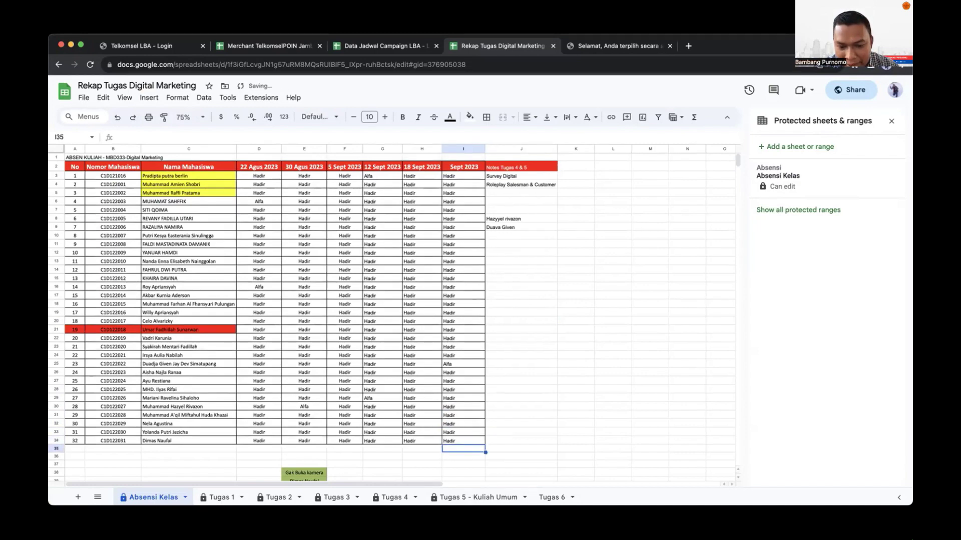